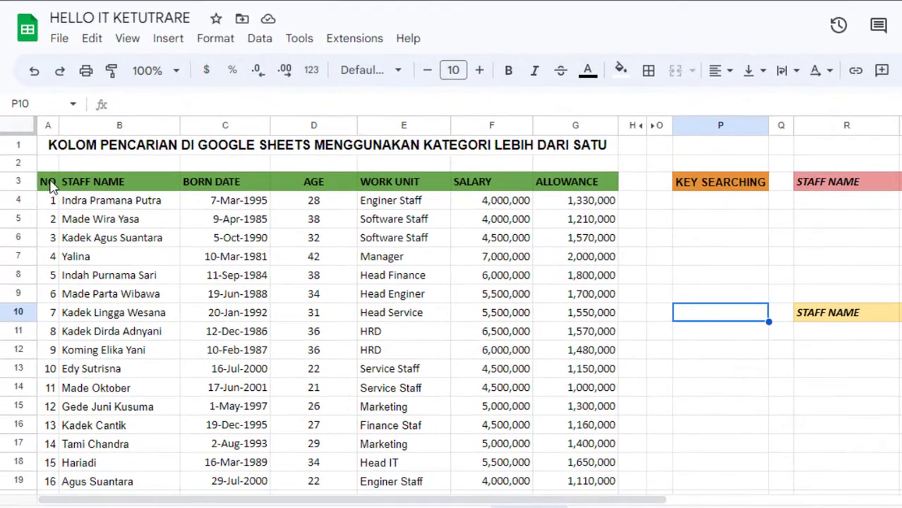
Examine the staff table's headers, the empty search key cells P4 and P5, and the Work Unit and Salary columns
left_click(42, 194)
left_click(577, 184)
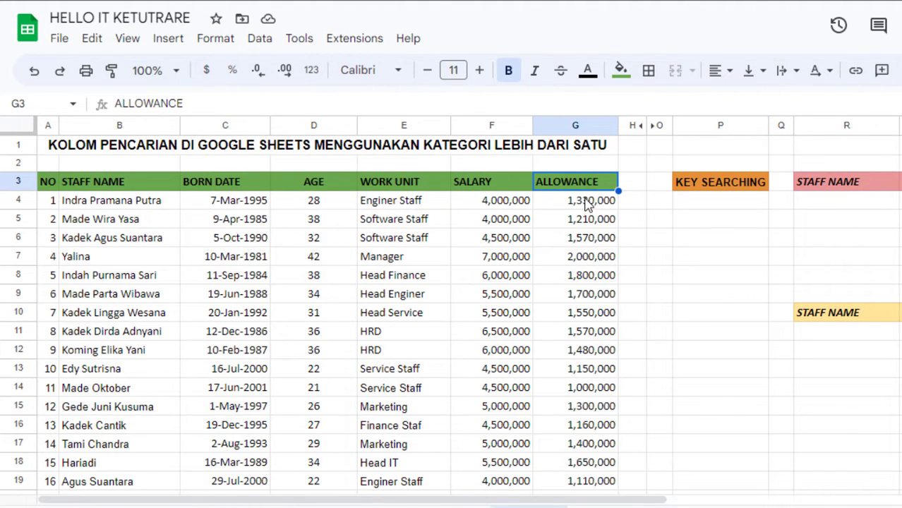
left_click(700, 203)
left_click(705, 220)
left_click(705, 206)
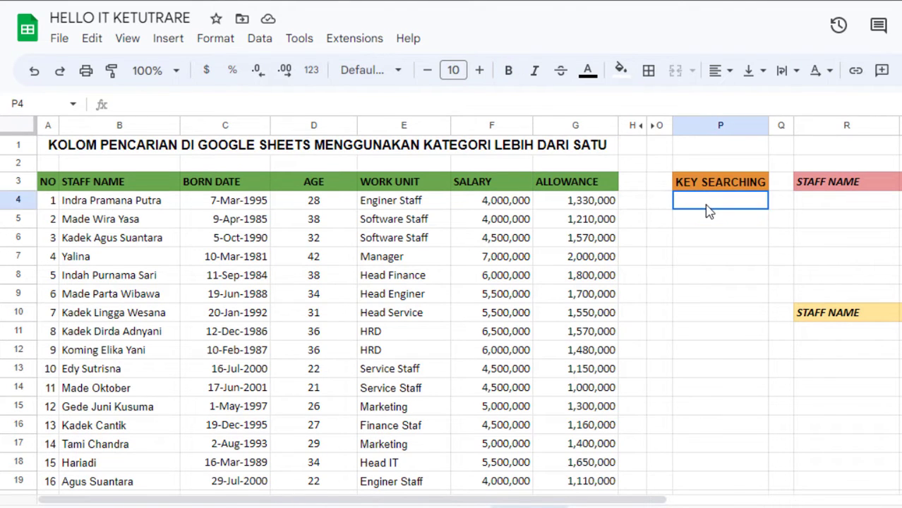
left_click(713, 222)
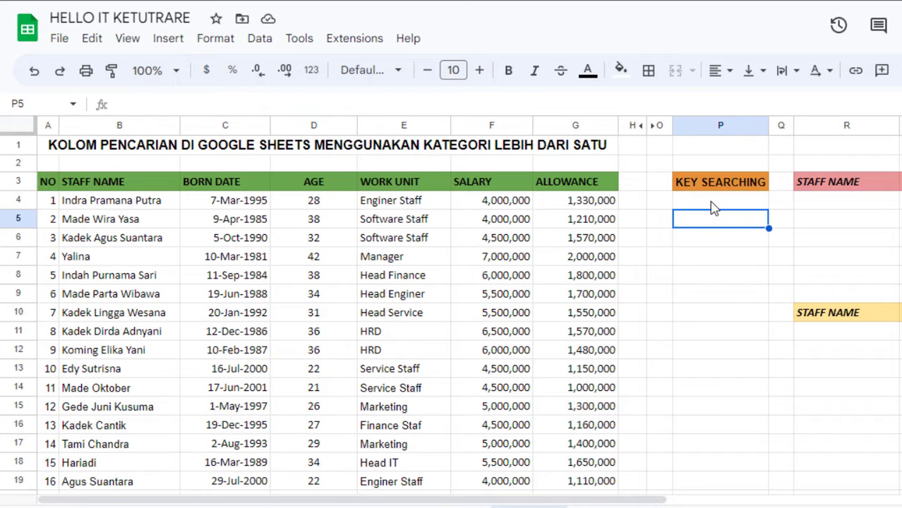
left_click(712, 208)
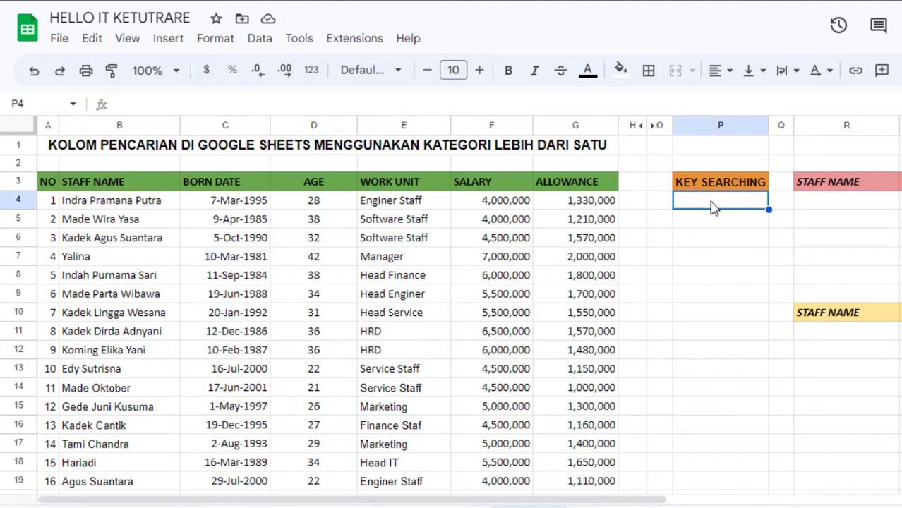
left_click(416, 204)
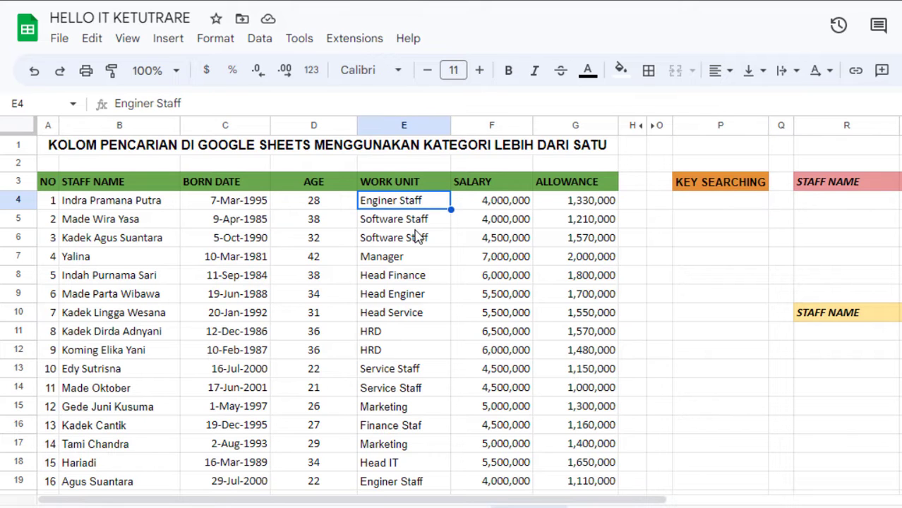
left_click(479, 206)
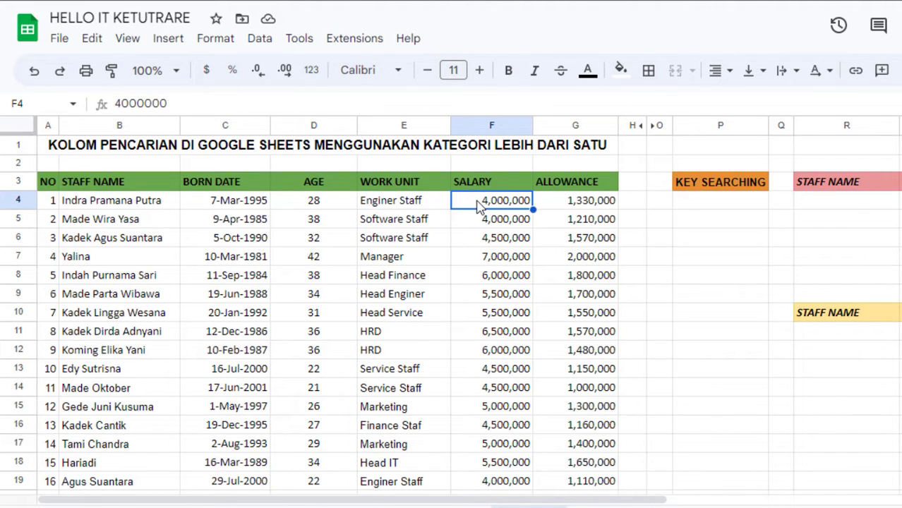
Examine the headers of the two result tables in columns R to W and their relation to search key cells P4 and P5
left_click(833, 206)
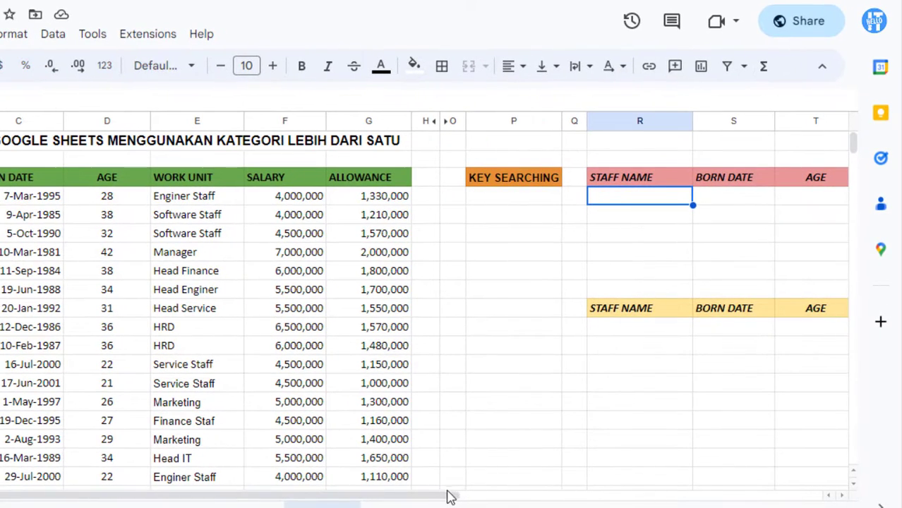
mouse_move(449, 497)
left_mouse_down()
mouse_move(547, 470)
mouse_move(687, 461)
mouse_move(534, 498)
mouse_move(450, 496)
left_mouse_up()
left_click_drag(432, 501, 556, 484)
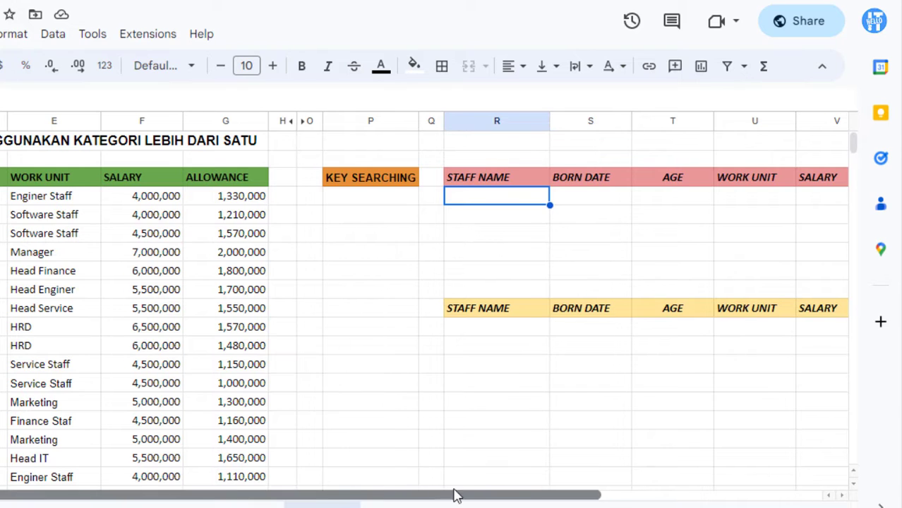
left_click_drag(456, 494, 516, 488)
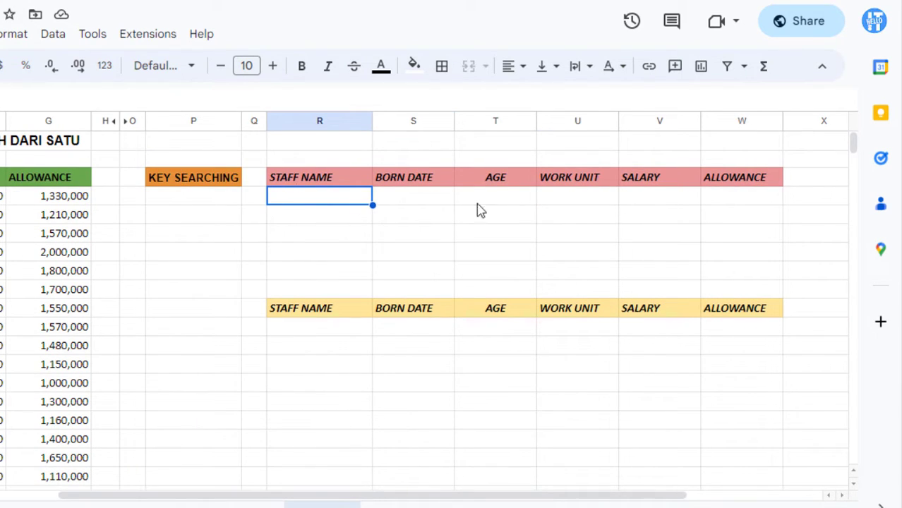
left_click(189, 201)
left_click(191, 219)
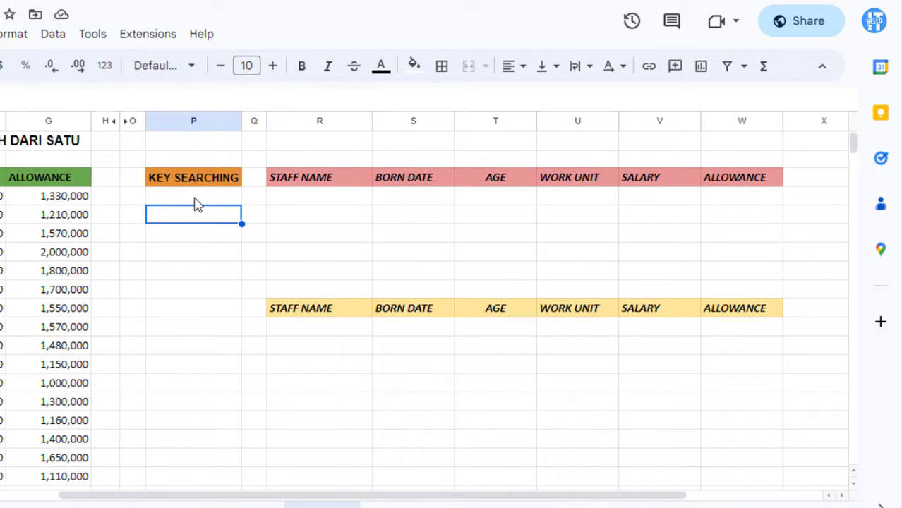
left_click(303, 313)
left_click(413, 312)
left_click(526, 317)
left_click(588, 312)
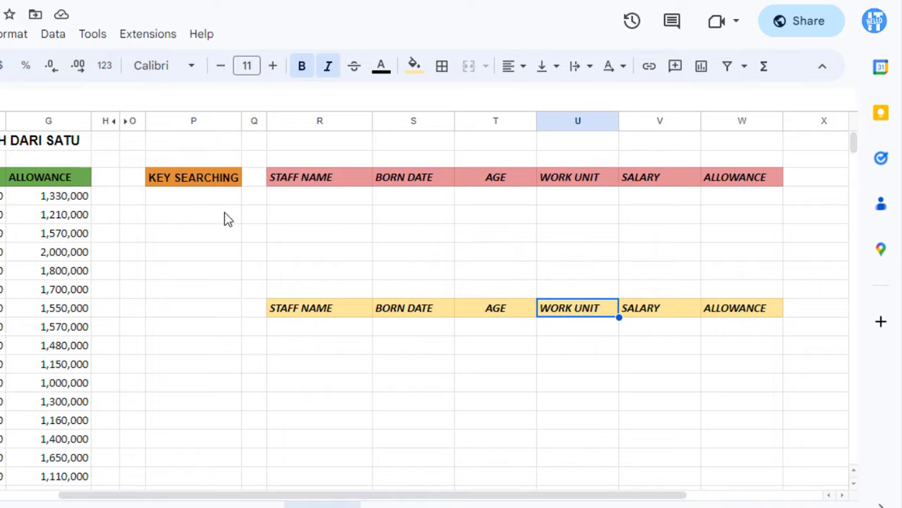
left_click(201, 203)
left_click(199, 219)
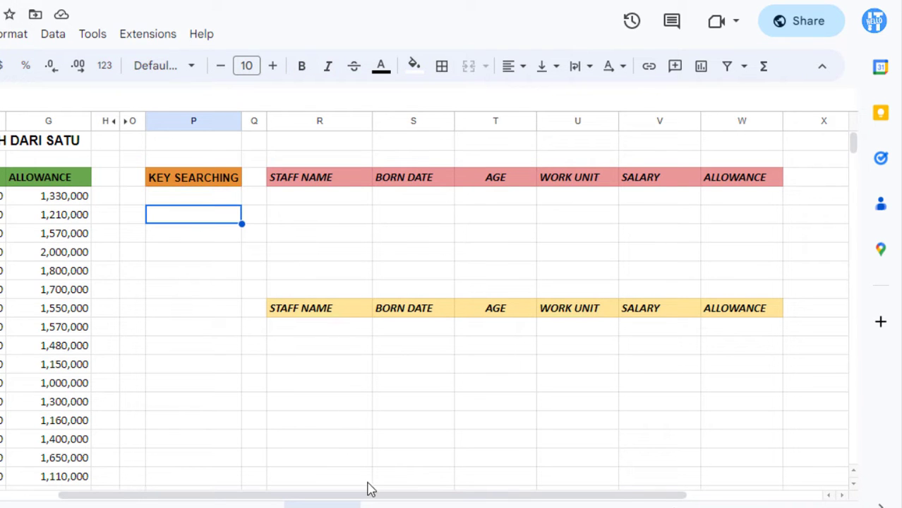
left_click_drag(373, 498, 140, 500)
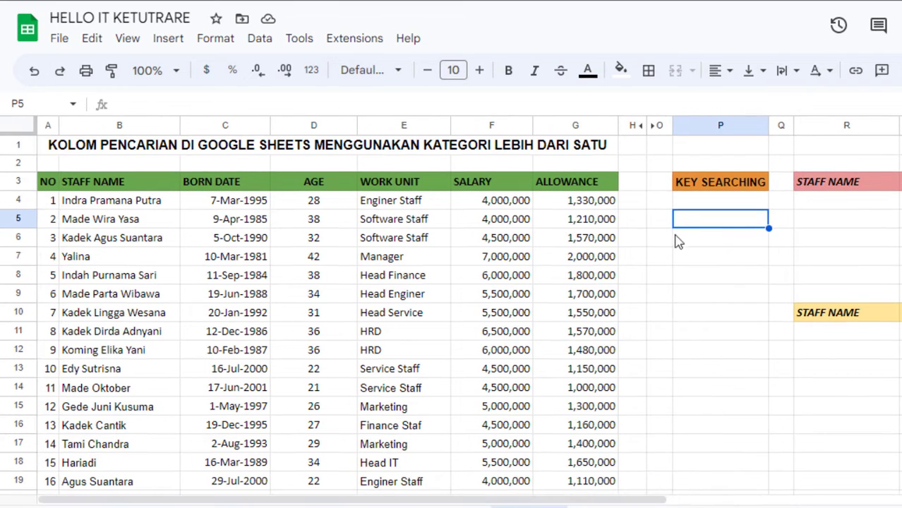
Add a data validation rule to cell P4 with the Dropdown (from a range) criterion
left_click(702, 208)
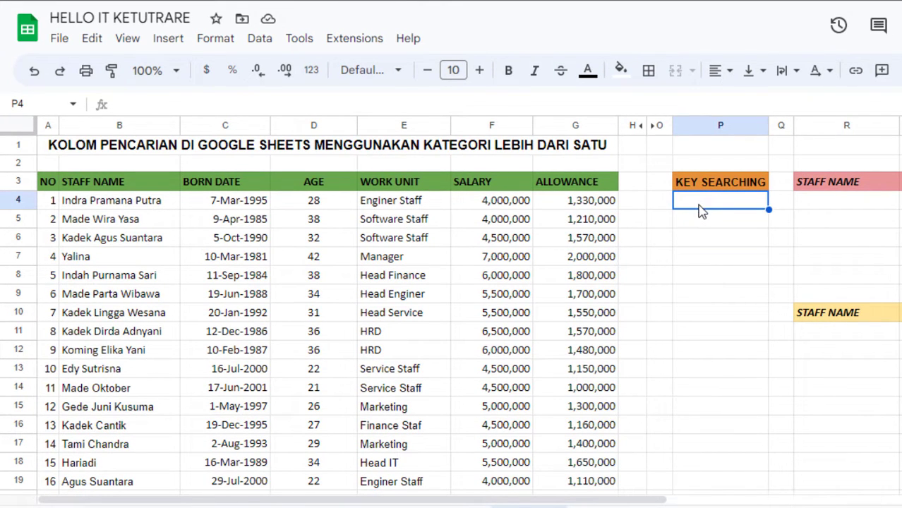
left_click(702, 222)
left_click(704, 207)
left_click(260, 38)
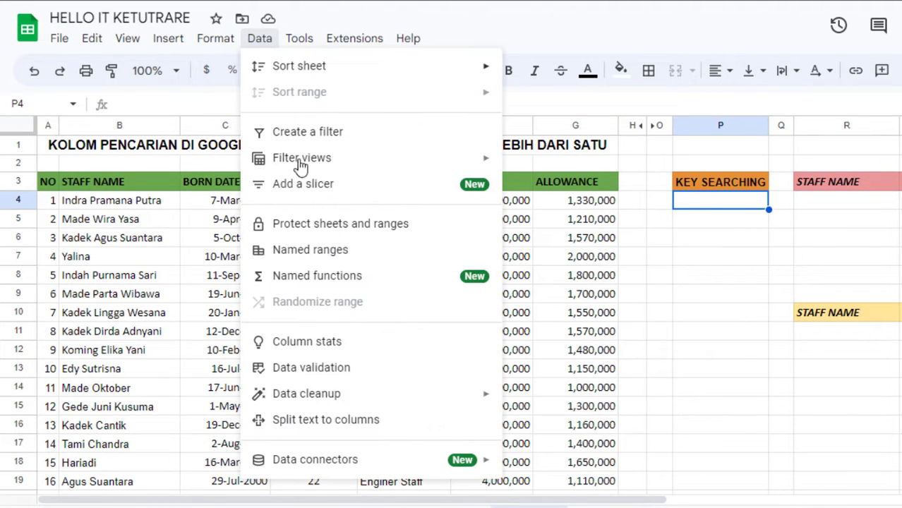
left_click(324, 367)
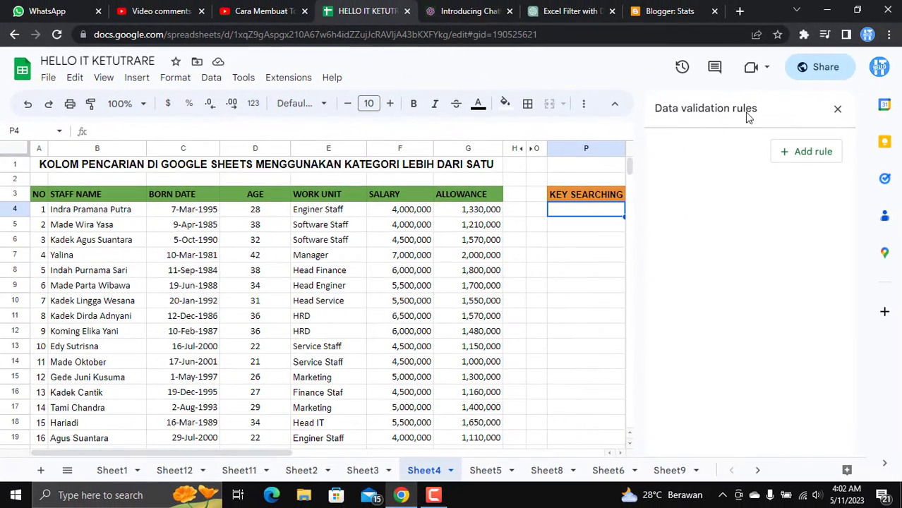
left_click(798, 162)
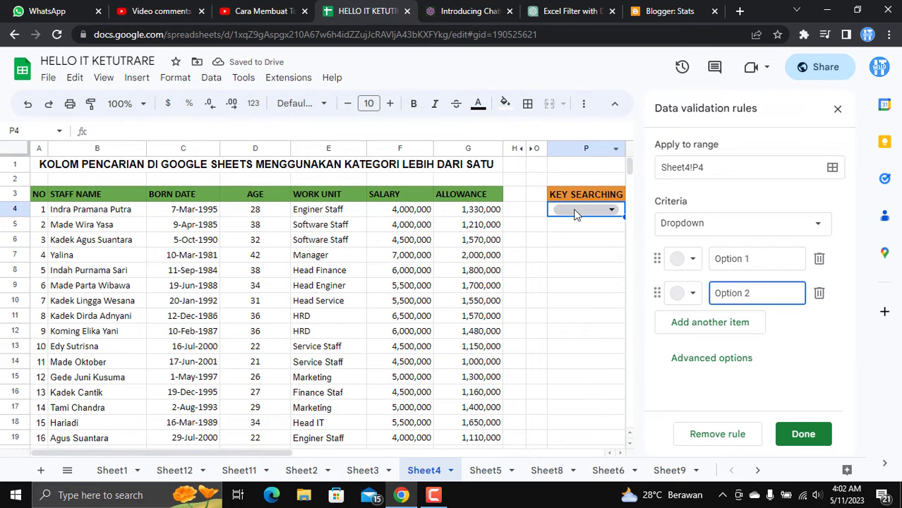
left_click(725, 227)
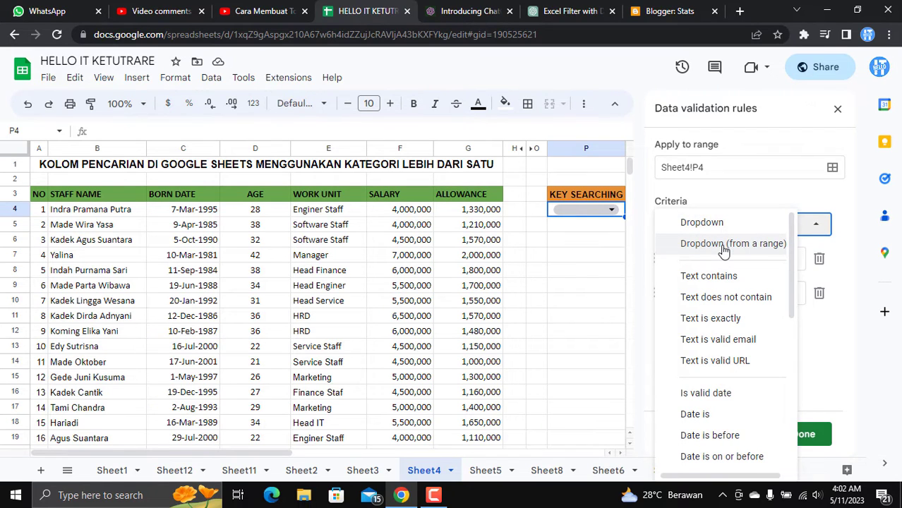
left_click(724, 246)
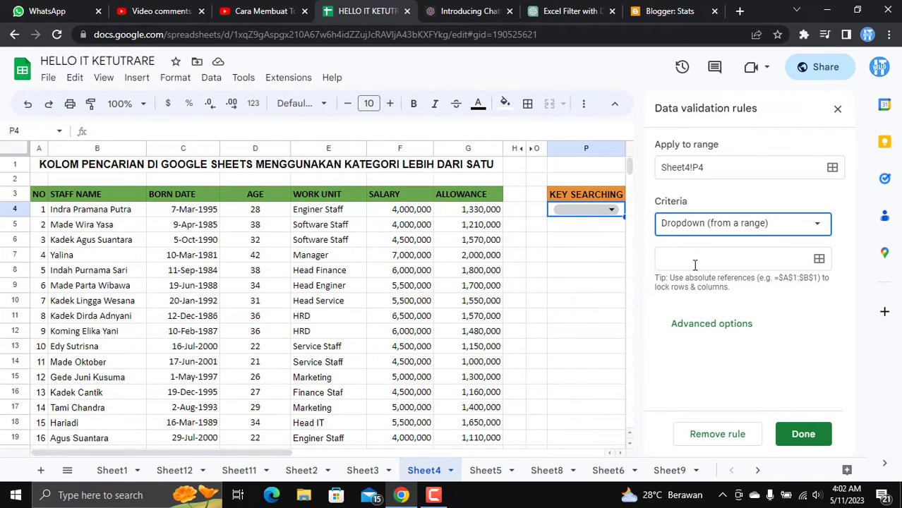
Set the dropdown's source to the Work Unit range Sheet4!E4:E33
left_click(670, 261)
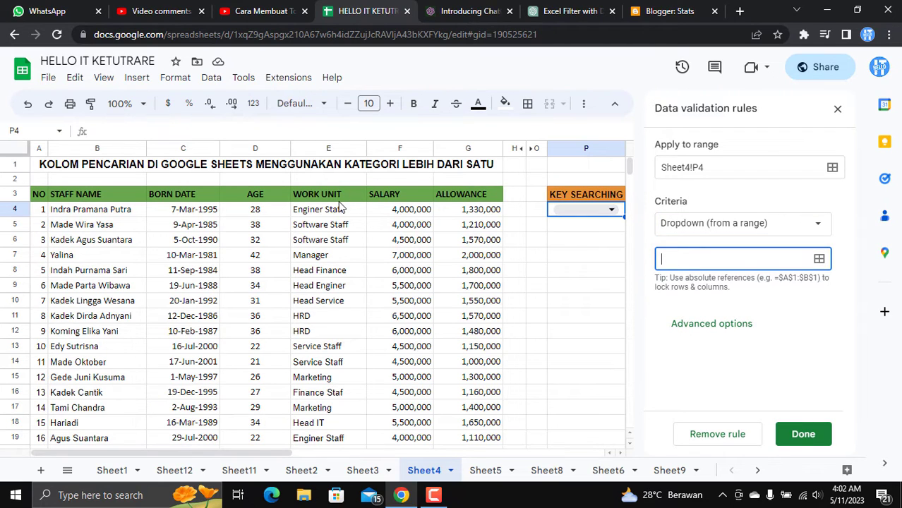
left_click_drag(337, 210, 340, 401)
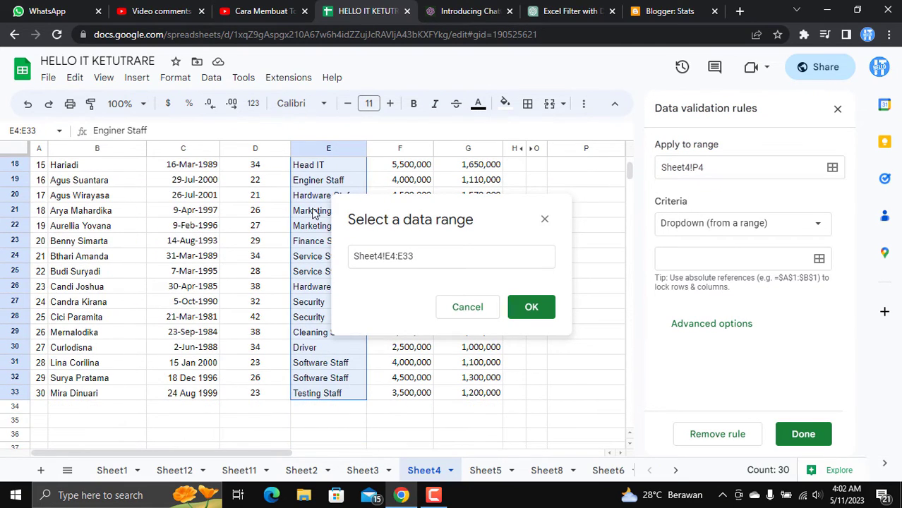
scroll(311, 201, "up", 6)
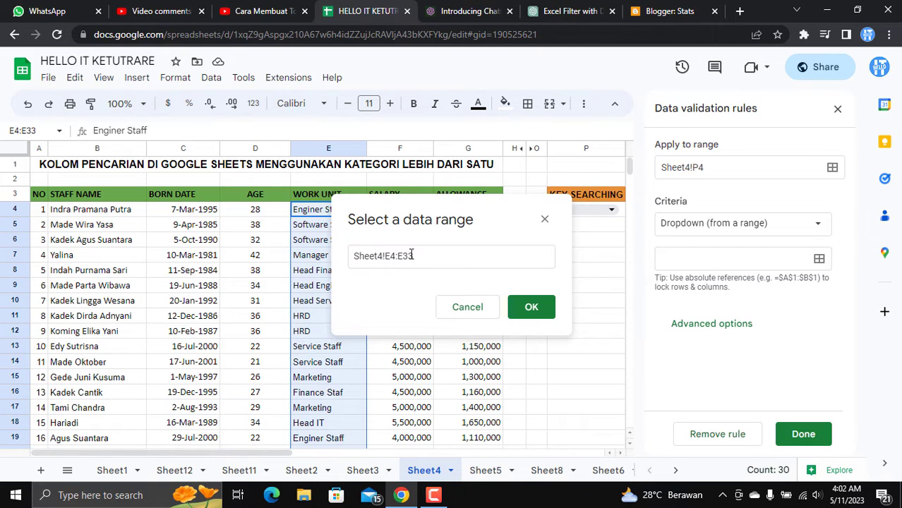
left_click(531, 306)
scroll(713, 293, "down", 5)
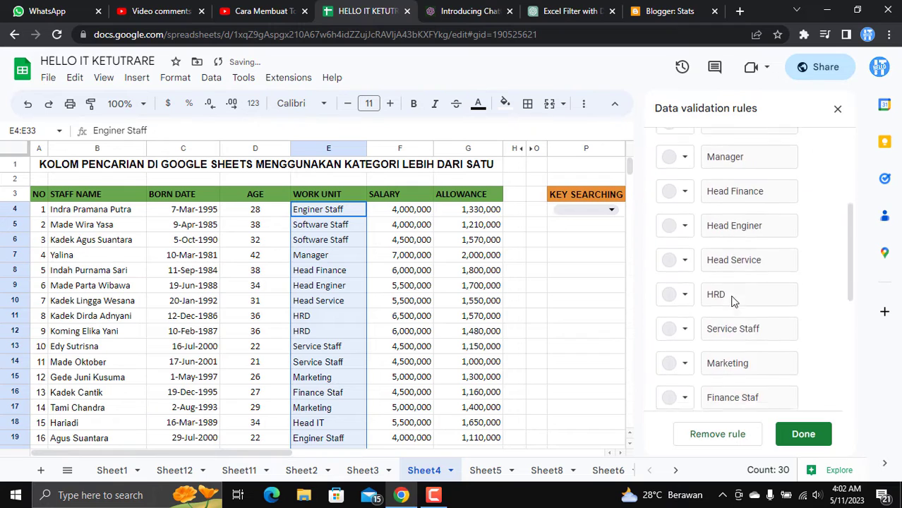
Check the list of work units offered by the dropdown in P4
left_click(612, 212)
left_click(544, 219)
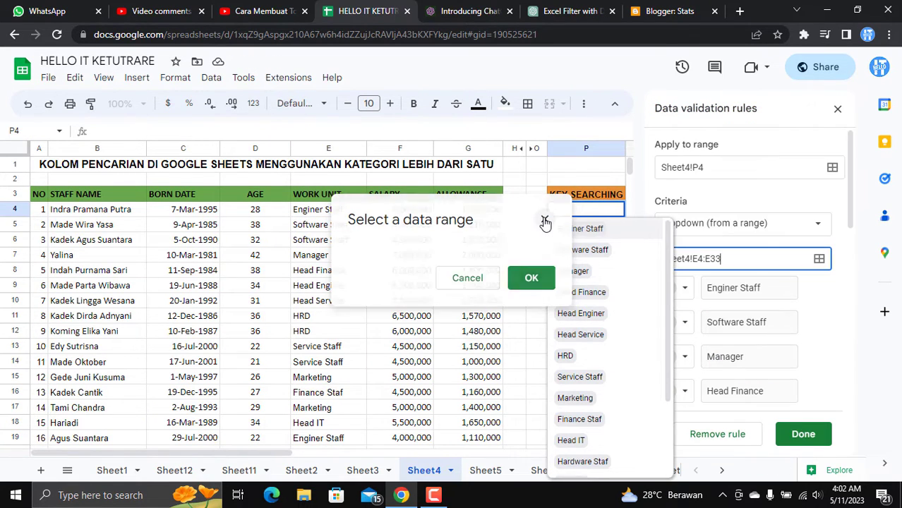
scroll(612, 235, "down", 1)
scroll(613, 235, "down", 3)
scroll(611, 243, "up", 4)
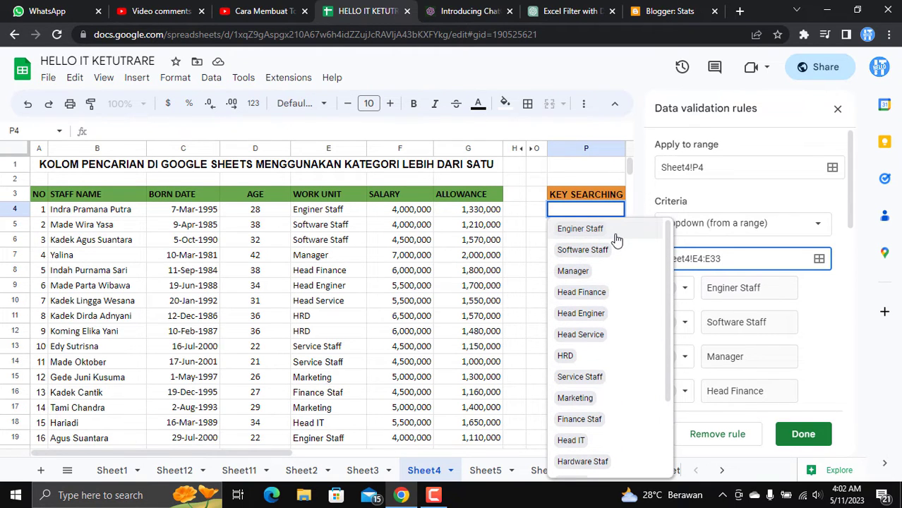
scroll(597, 255, "down", 3)
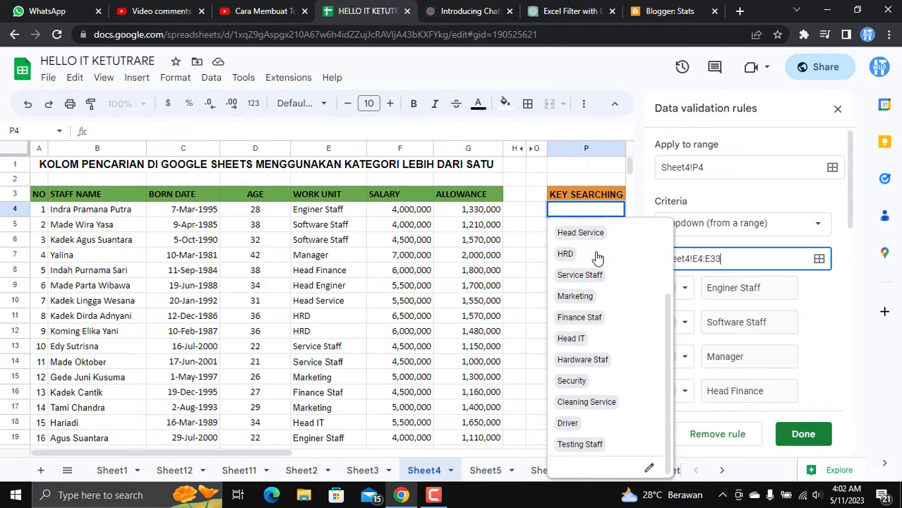
left_click(540, 260)
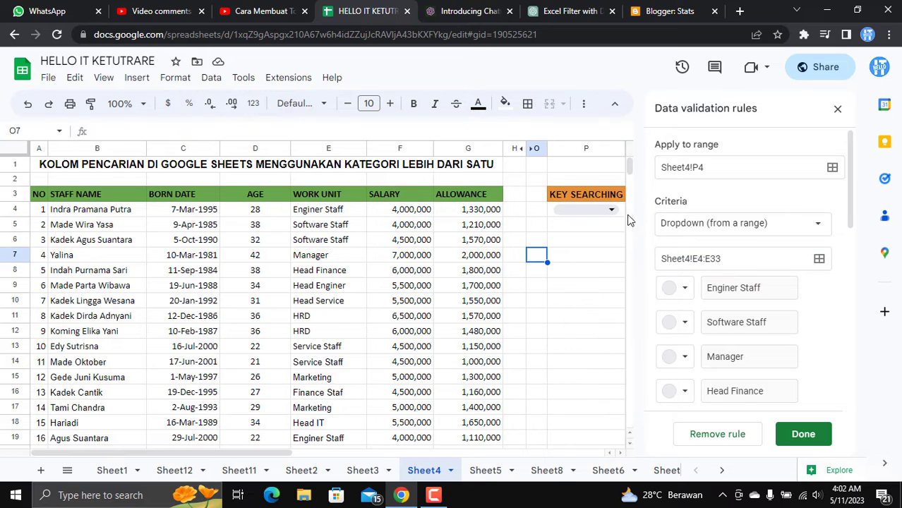
left_click(568, 213)
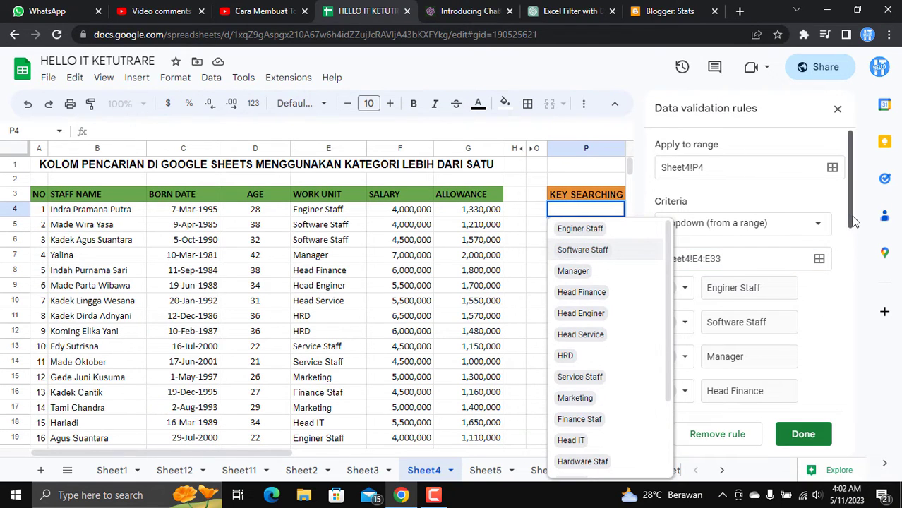
left_click(575, 181)
Set the validation rule's display style to Arrow in the advanced options and save the rule
left_click_drag(852, 185, 854, 374)
left_click(713, 381)
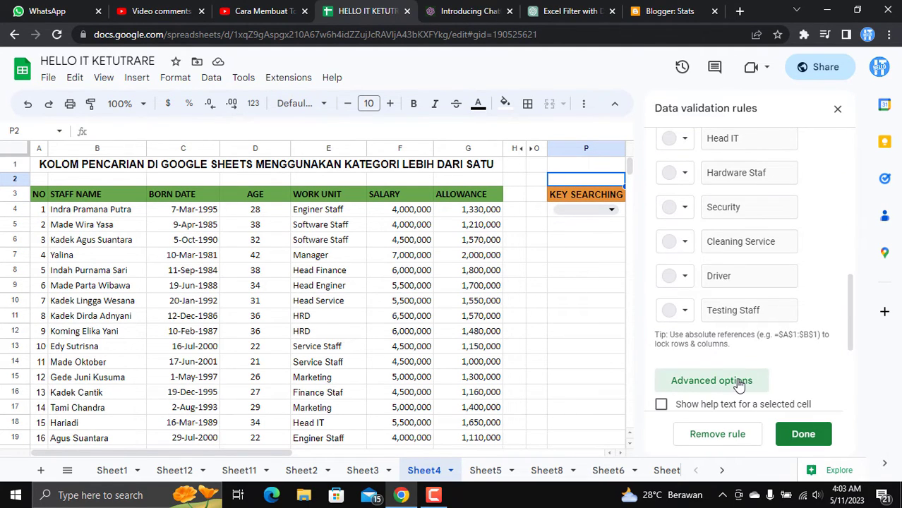
scroll(742, 315, "down", 3)
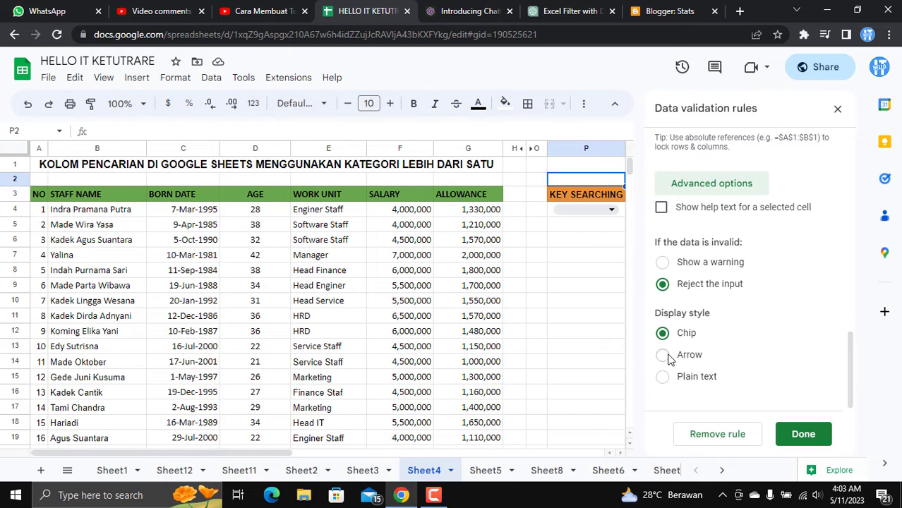
left_click(663, 356)
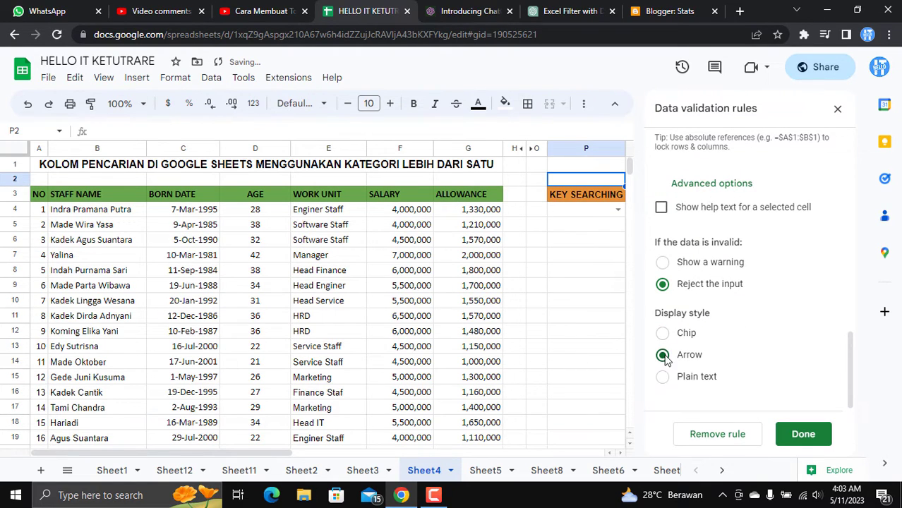
left_click(805, 435)
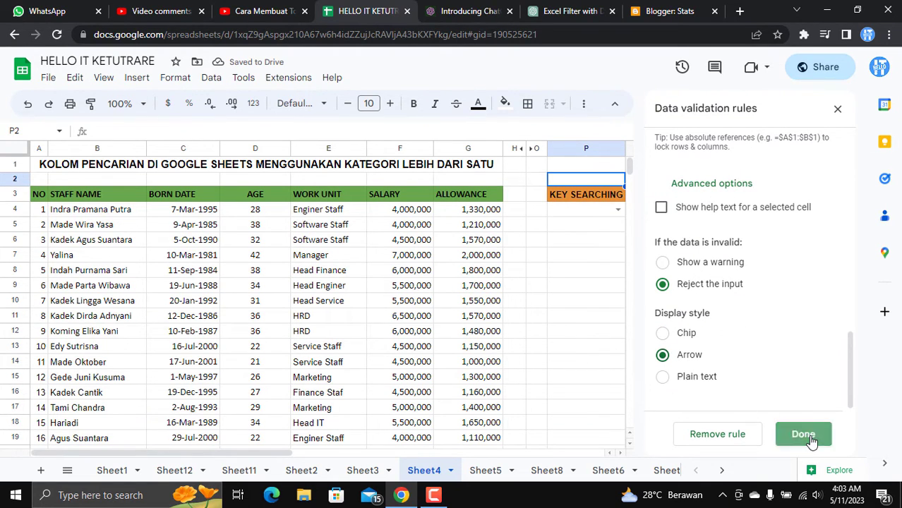
Review the options of the arrow-style dropdown in P4 without choosing one
left_click(617, 209)
scroll(597, 267, "down", 2)
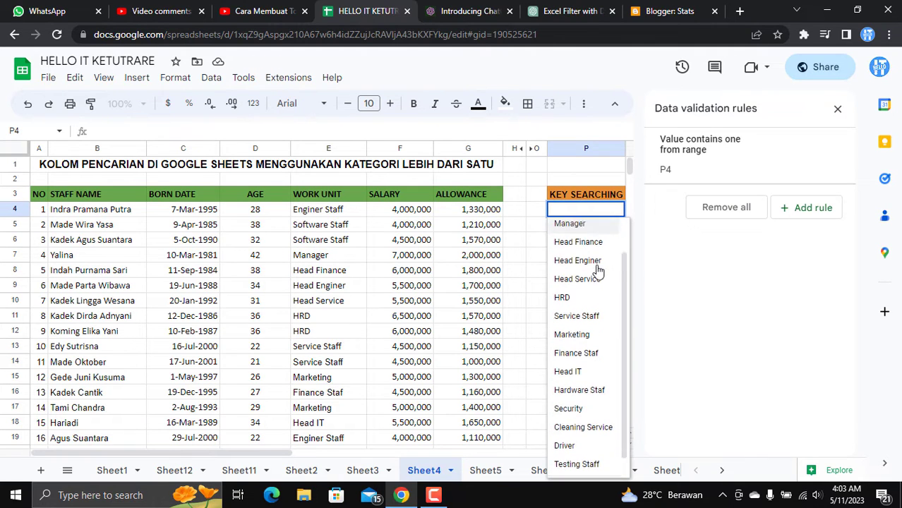
scroll(575, 262, "up", 2)
left_click(535, 244)
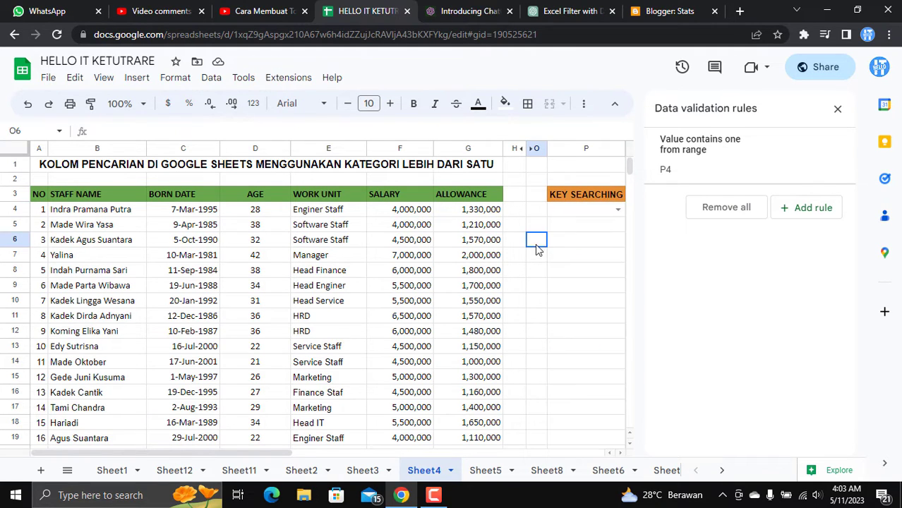
Add a data validation rule for cell P5 with the Dropdown (from a range) criterion
left_click(580, 226)
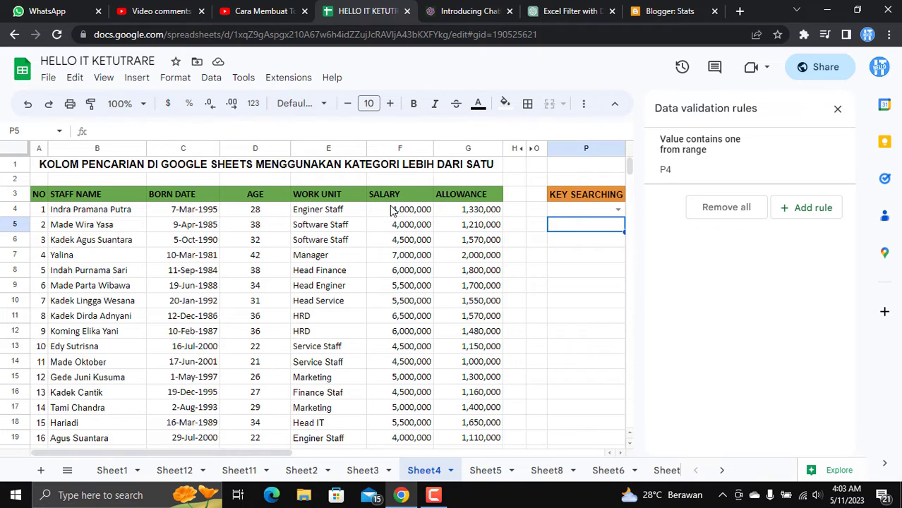
left_click(816, 213)
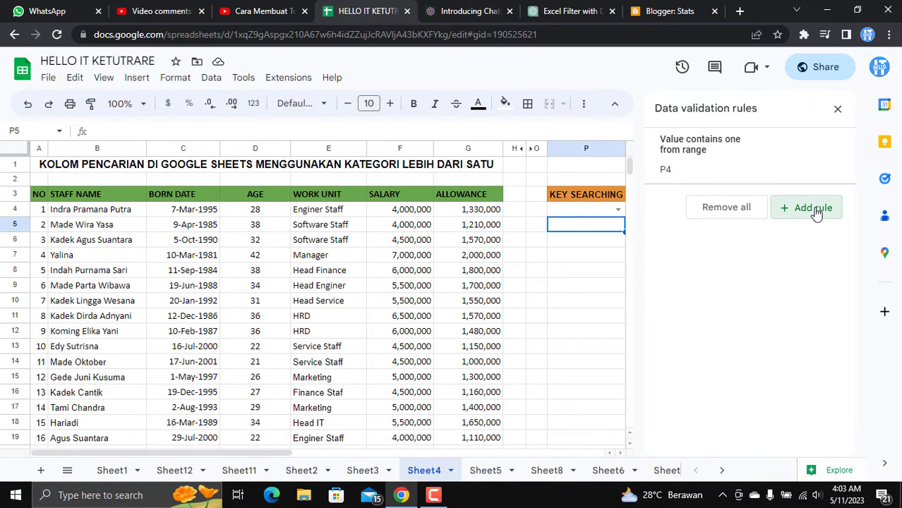
left_click(710, 226)
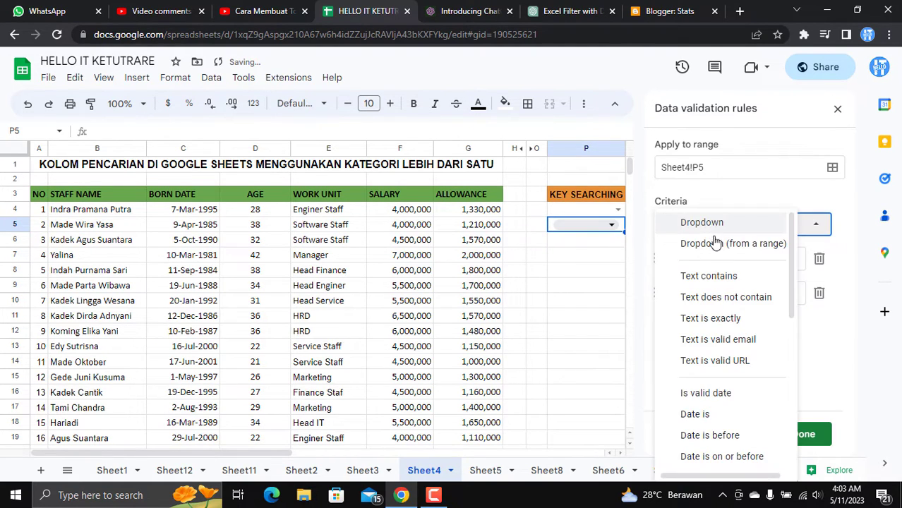
left_click(717, 246)
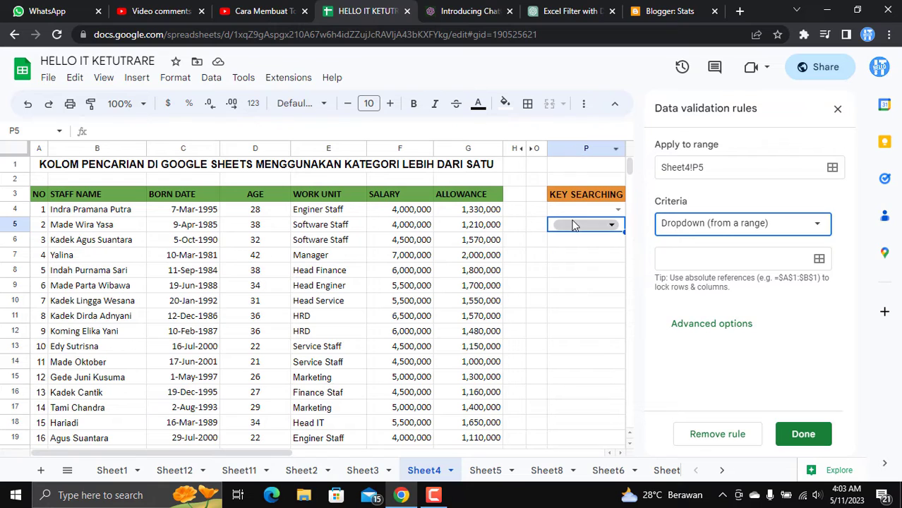
Set the P5 dropdown's source to the Salary range Sheet4!F4:F33
left_click(743, 259)
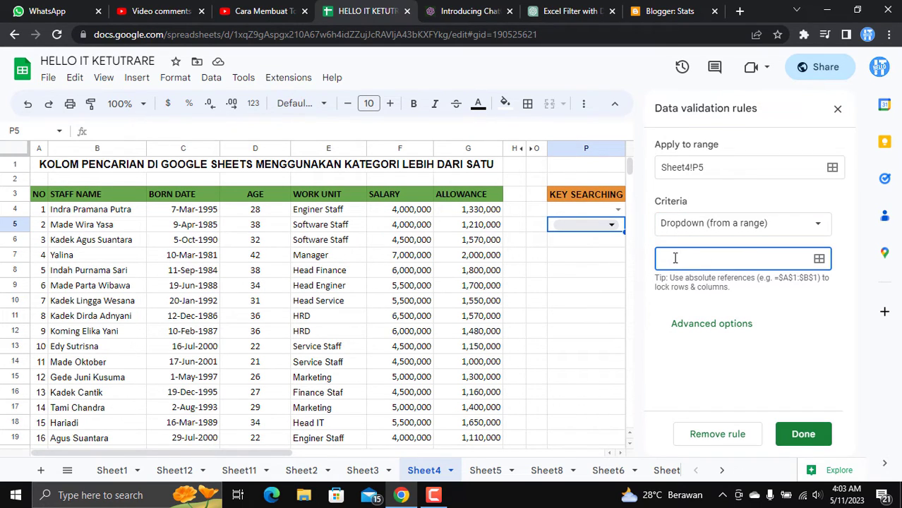
left_click_drag(386, 213, 403, 346)
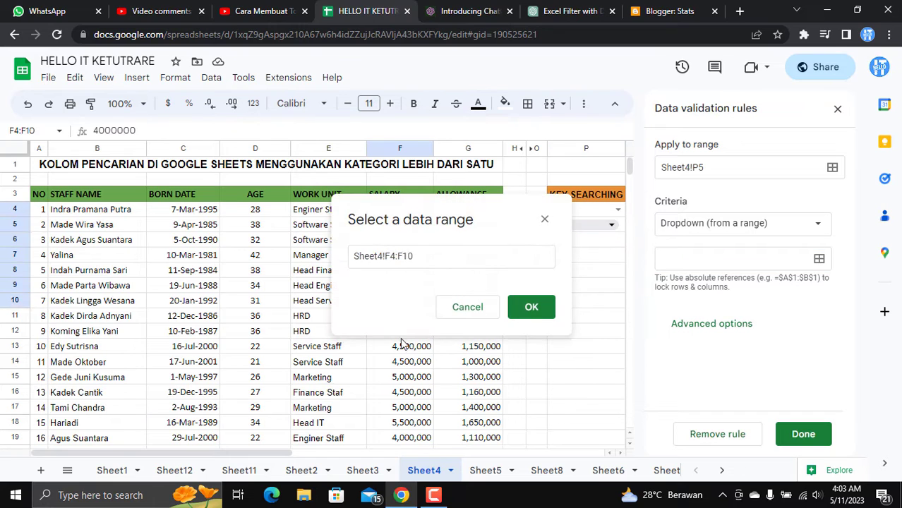
left_click(399, 377)
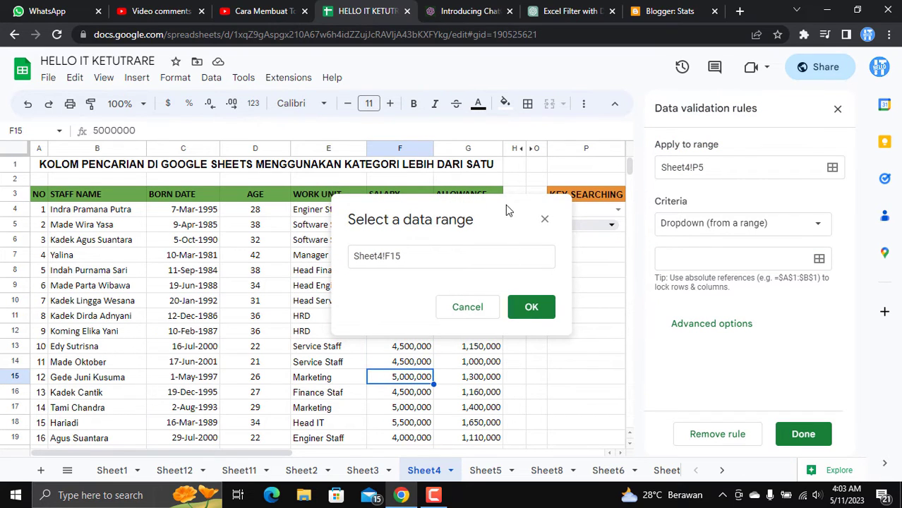
left_click_drag(505, 205, 248, 209)
left_click(393, 212)
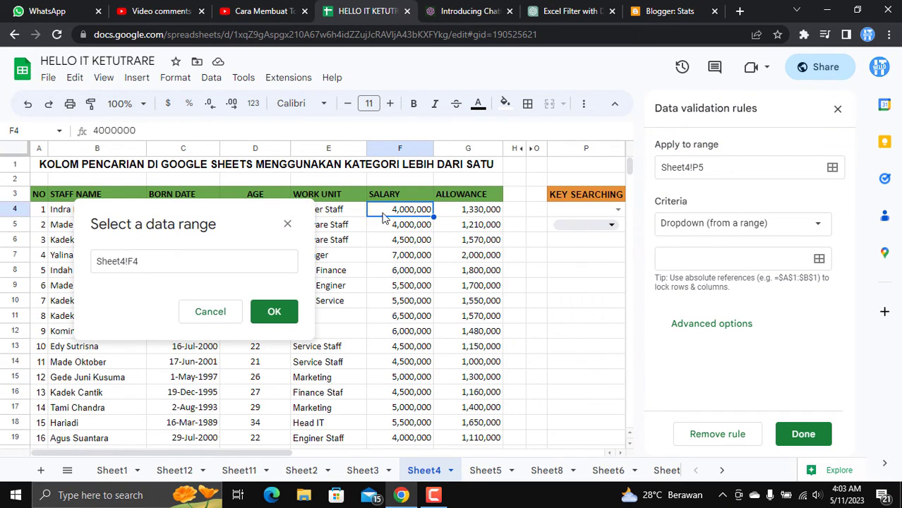
left_click_drag(384, 217, 400, 427)
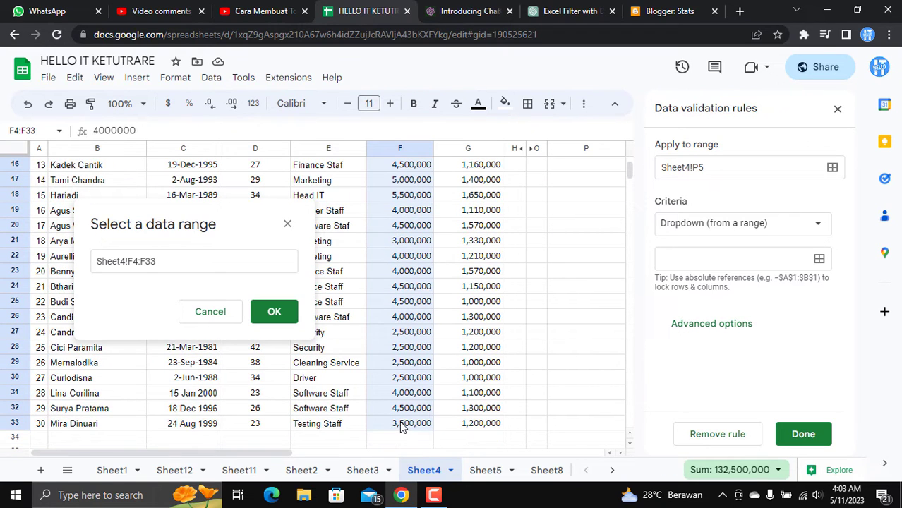
scroll(494, 261, "up", 5)
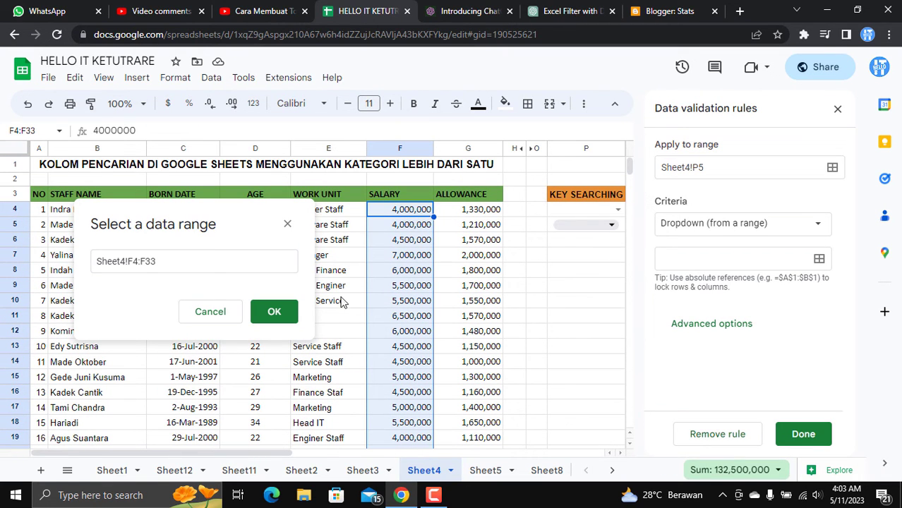
left_click(276, 312)
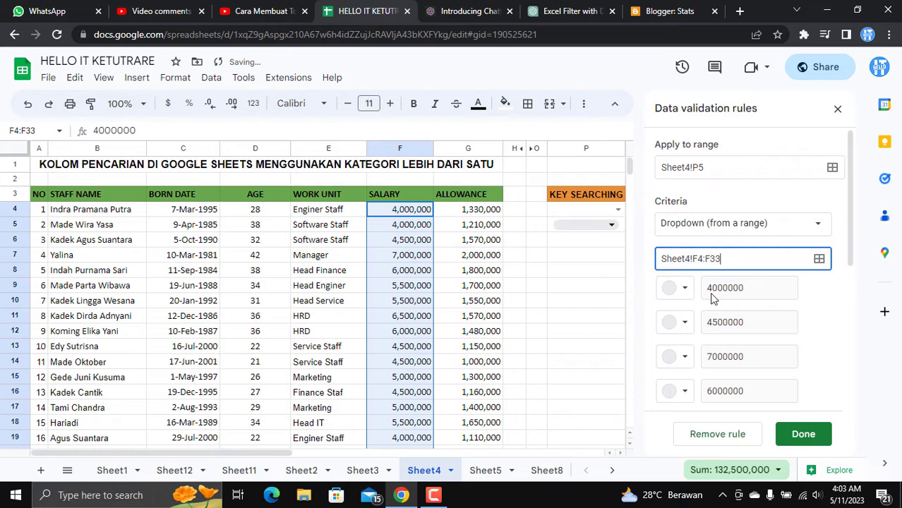
Set the P5 rule's display style to Arrow, save the rule and close the data validation rules
scroll(816, 317, "down", 4)
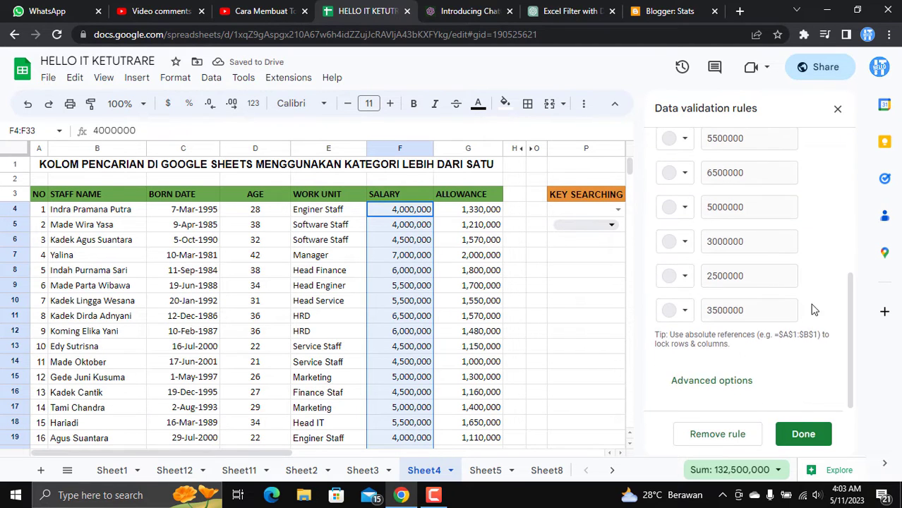
left_click(727, 381)
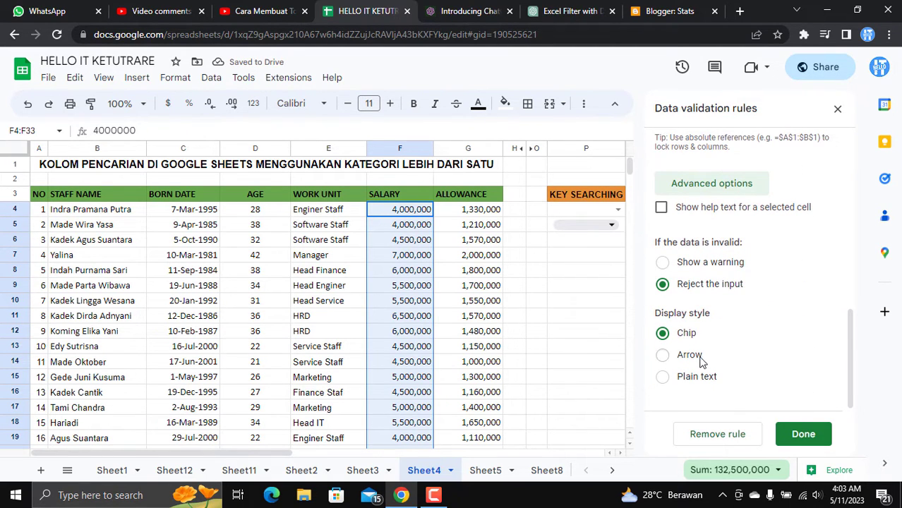
left_click(699, 358)
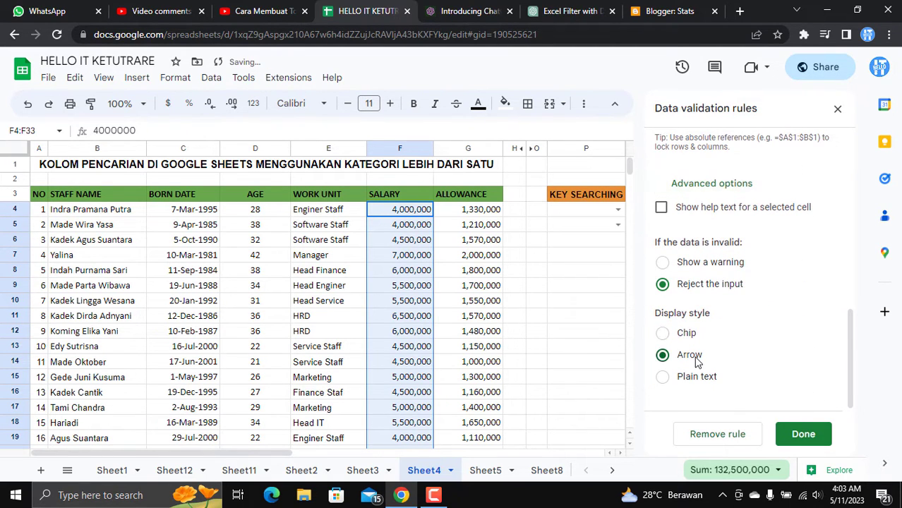
left_click(803, 434)
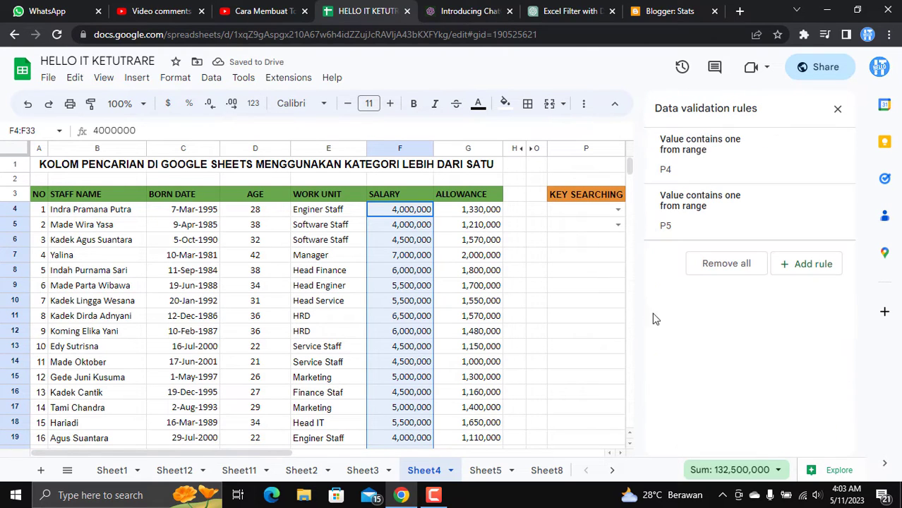
left_click(839, 110)
Review the work units offered in P4 and the salaries offered in P5 without choosing any
left_click(617, 211)
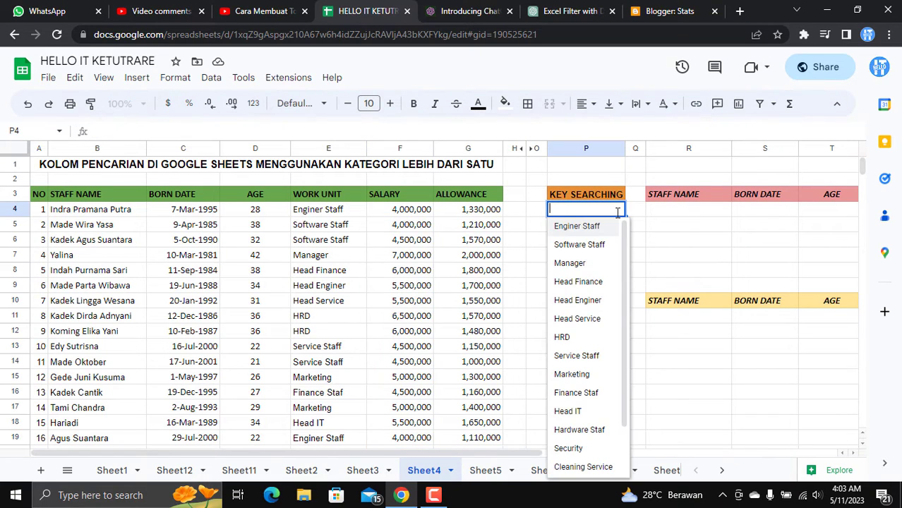
scroll(600, 249, "down", 1)
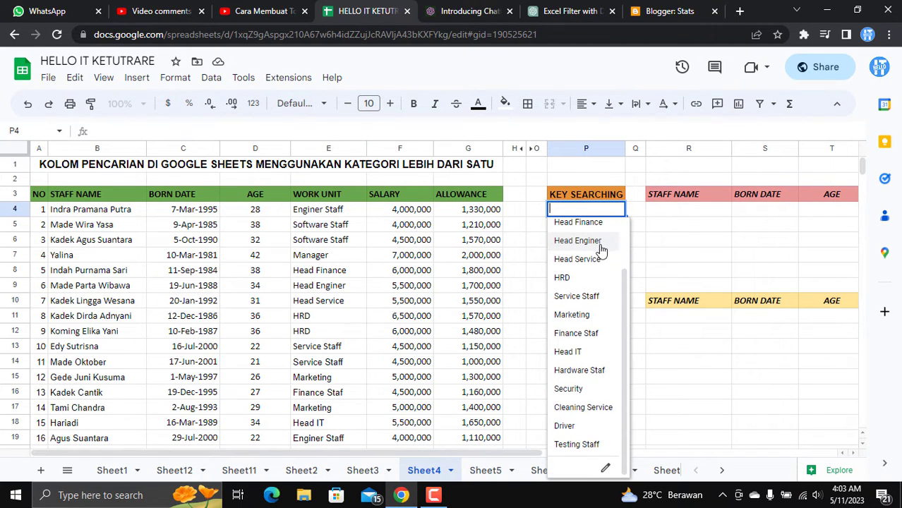
left_click(535, 245)
left_click(618, 211)
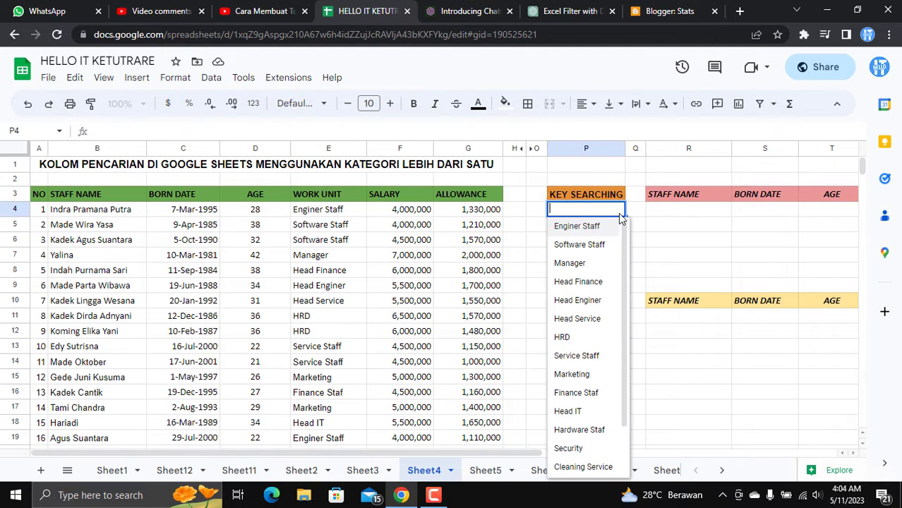
left_click(626, 223)
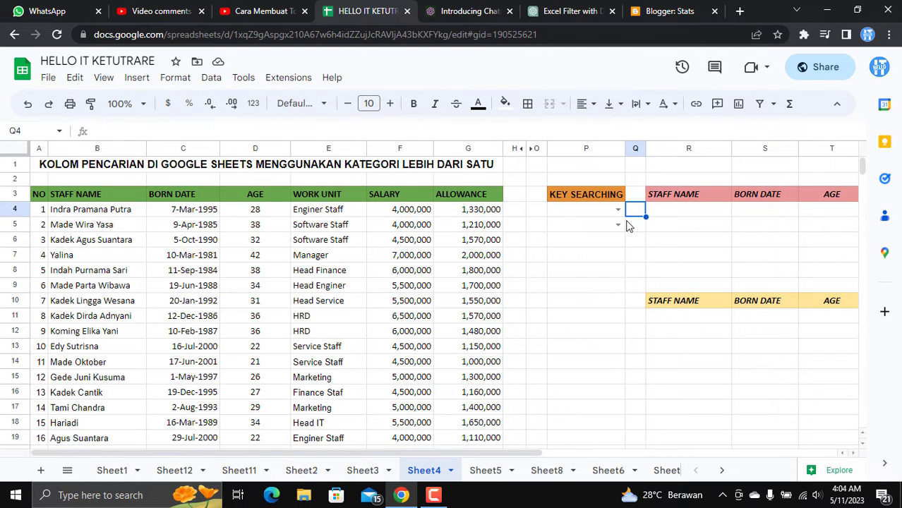
left_click(618, 224)
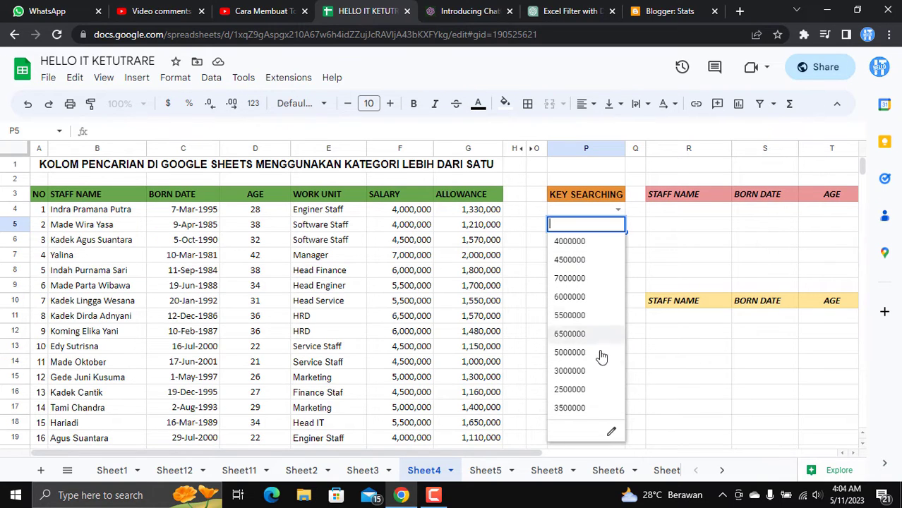
left_click(654, 245)
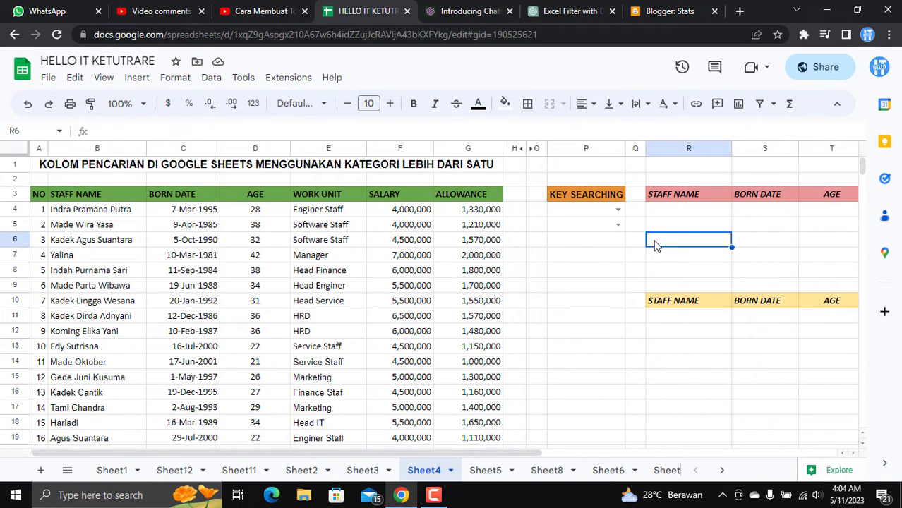
Begin a formula in R4, the first cell under the pink STAFF NAME header
left_click(689, 212)
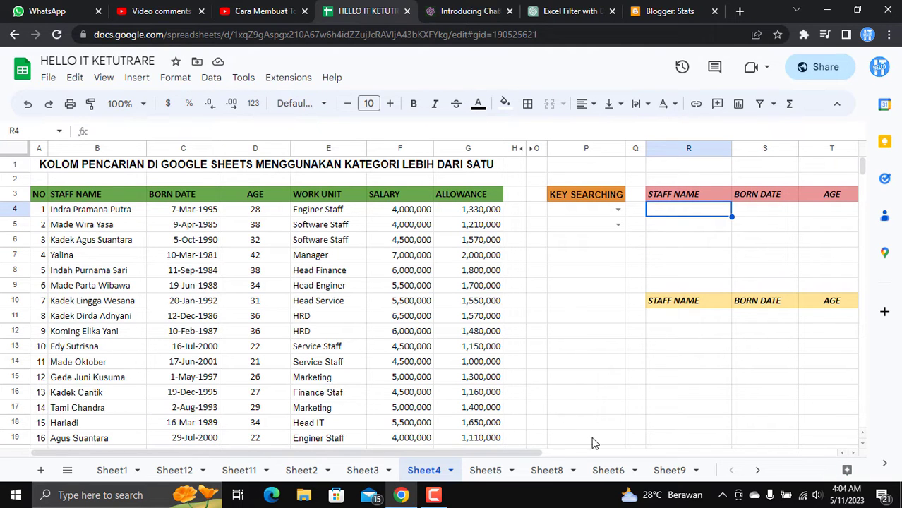
left_click_drag(533, 459, 600, 458)
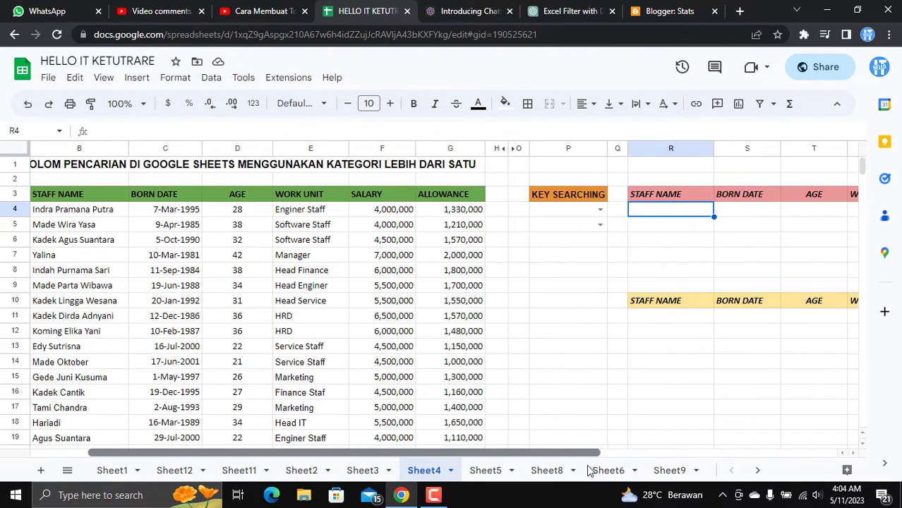
left_click(542, 213)
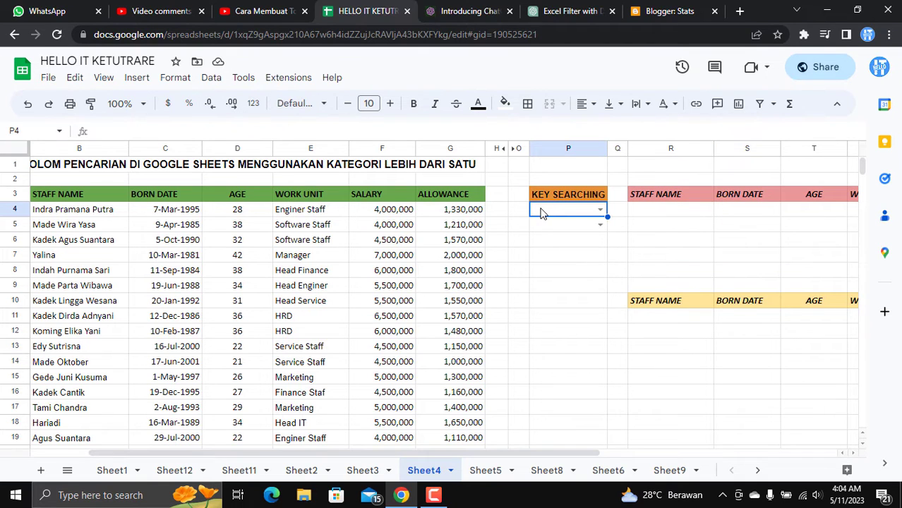
left_click(651, 218)
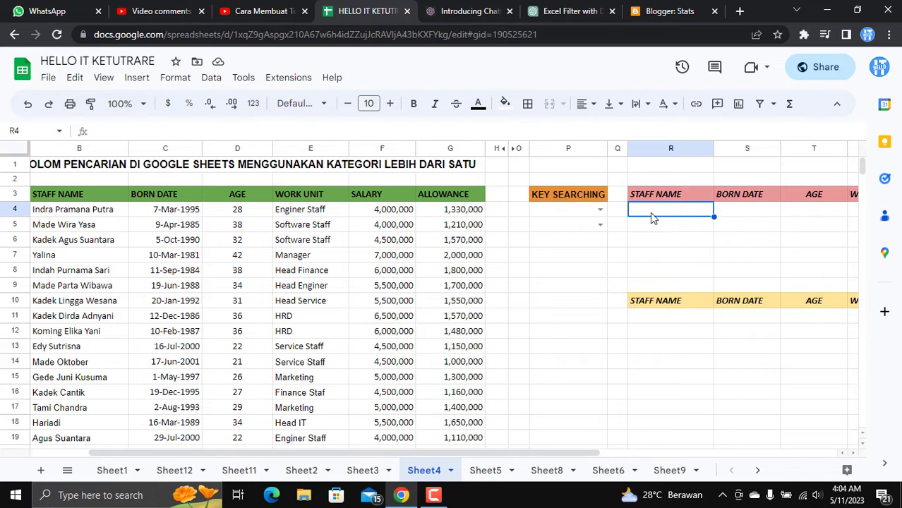
type("=")
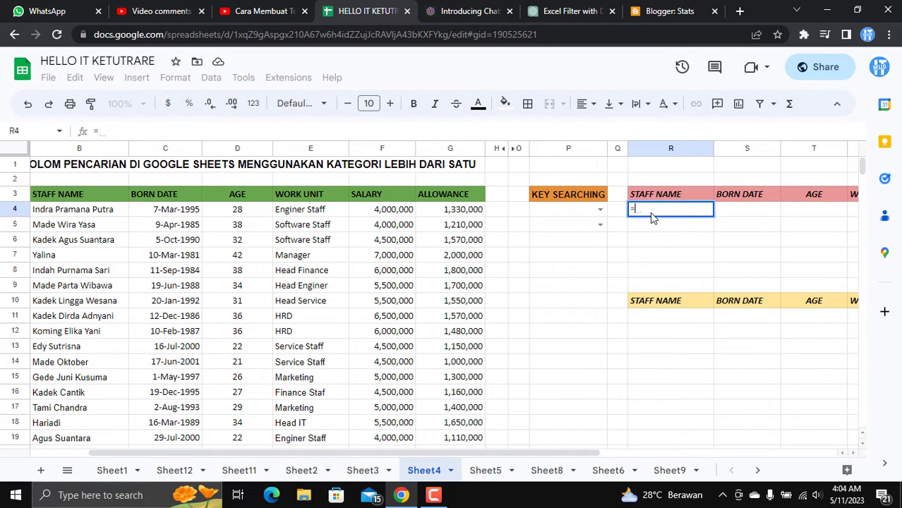
type("fif")
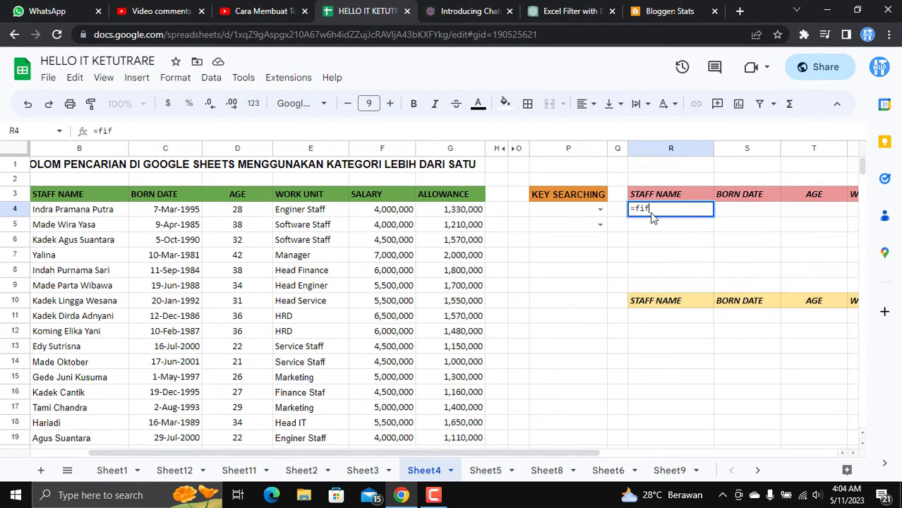
type("err")
key("BackSpace")
key("BackSpace")
key("BackSpace")
key("BackSpace")
key("BackSpace")
key("BackSpace")
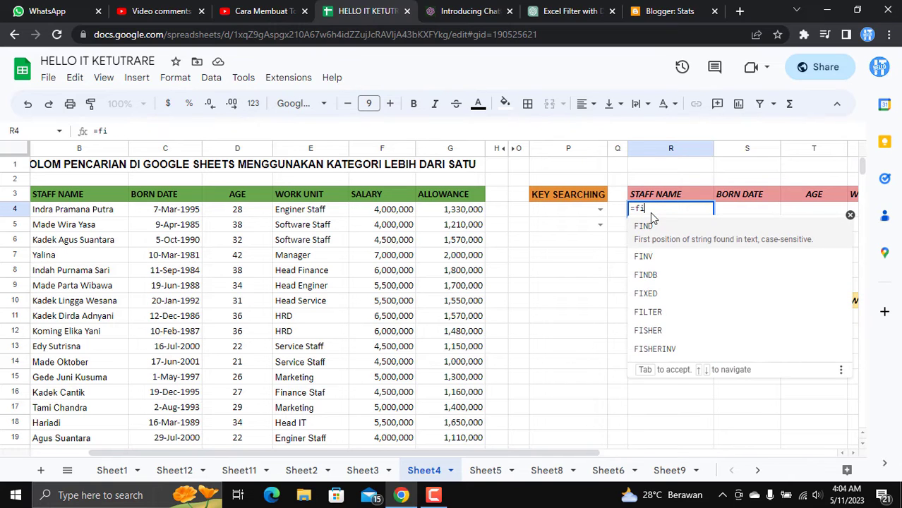
Open the R4 formula with a FILTER function nested inside IFERROR
type("iferr")
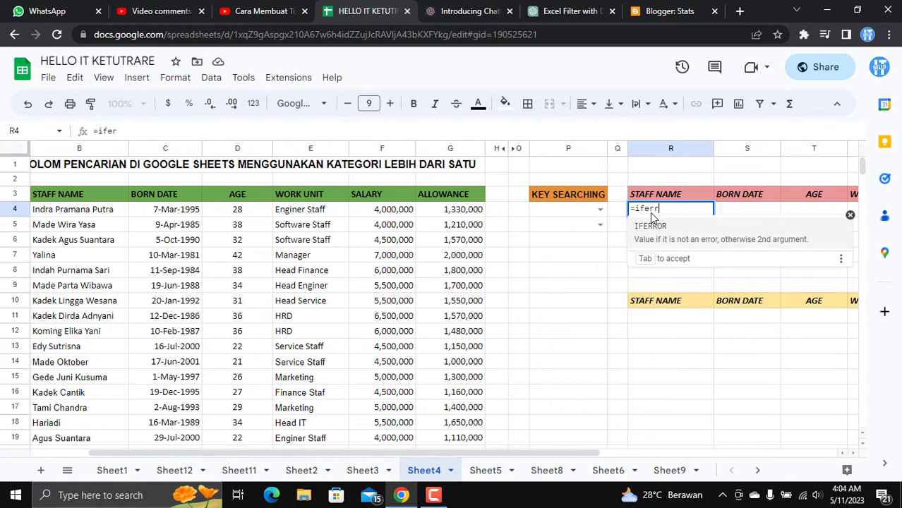
key("Tab")
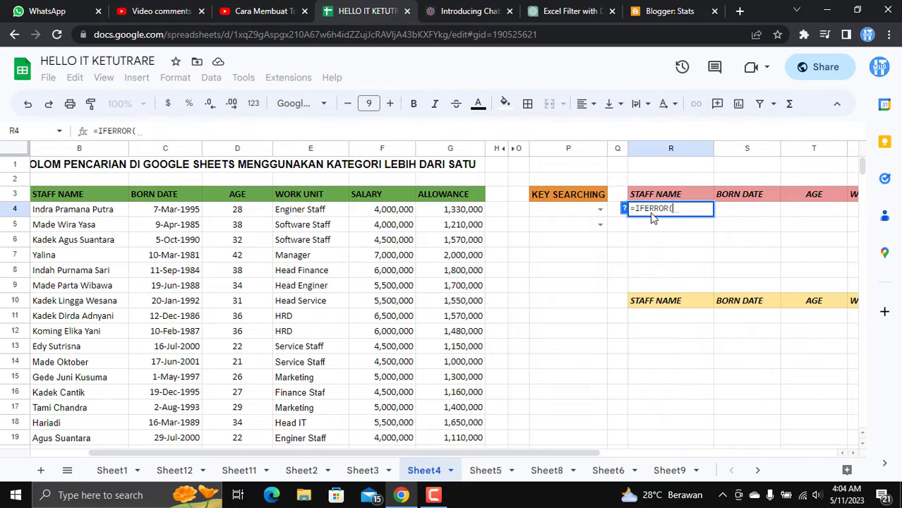
type("filter")
key("Tab")
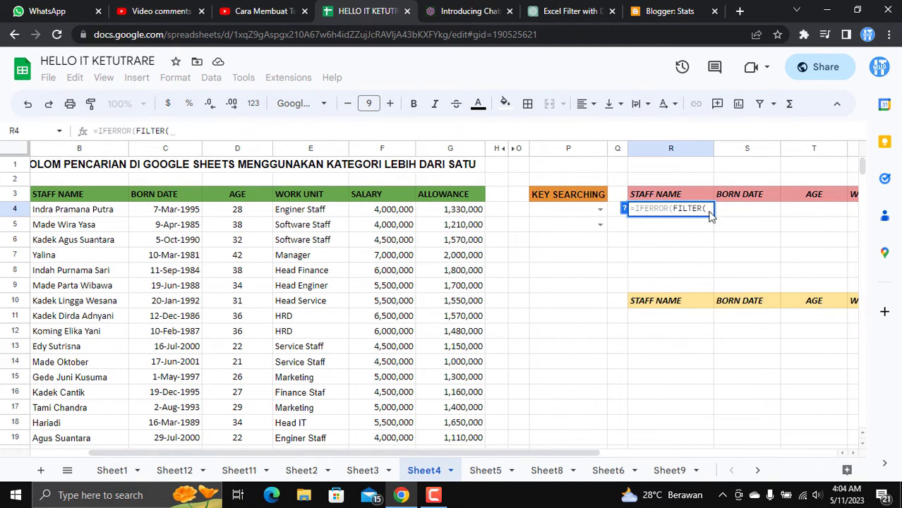
Supply the staff table data B4:G33, without the NO column, as the FILTER's range argument
left_click(81, 214)
left_click_drag(80, 215, 451, 382)
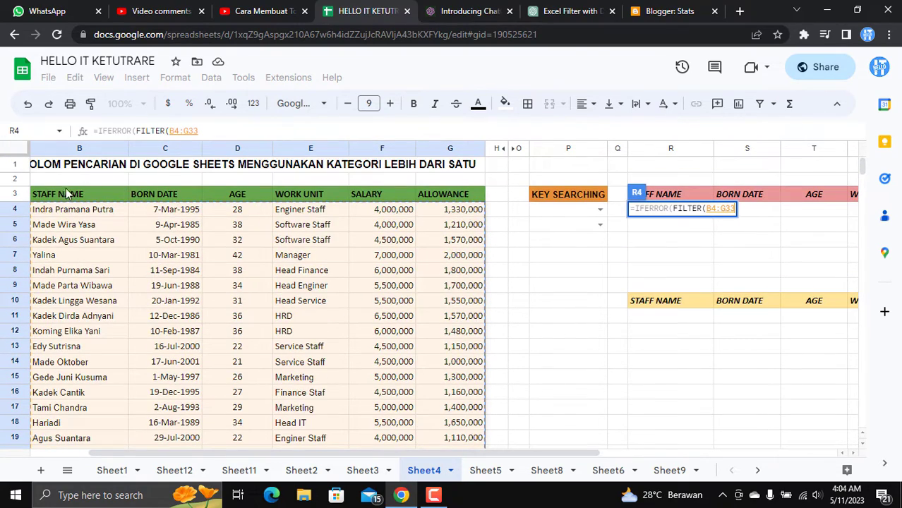
left_click_drag(342, 458, 248, 453)
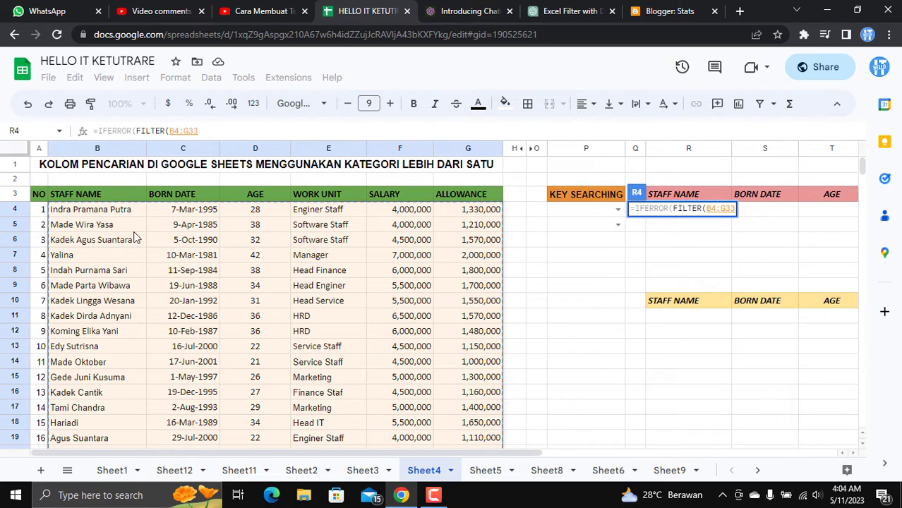
type(",")
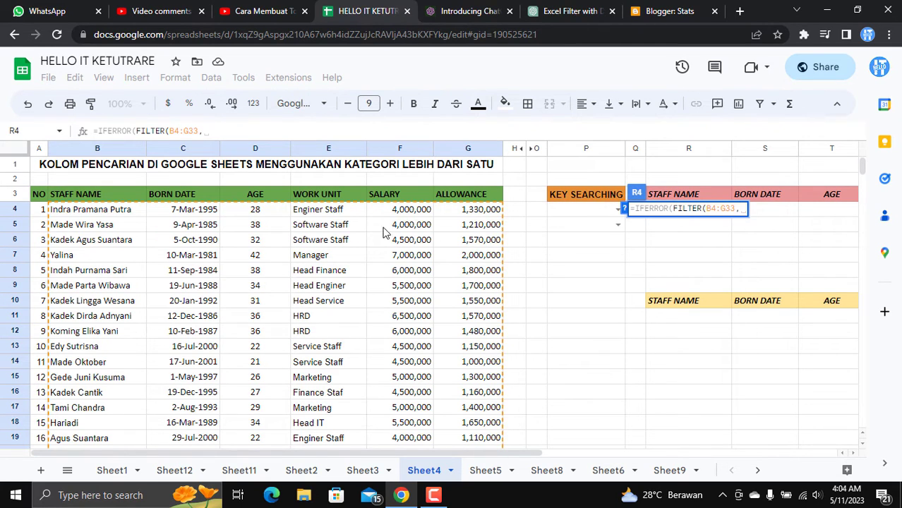
Add the condition E4:E33=P4 to the R4 formula, matching the WORK UNIT column to the first search key, and close the FILTER
left_click_drag(355, 215, 341, 382)
scroll(364, 288, "up", 6)
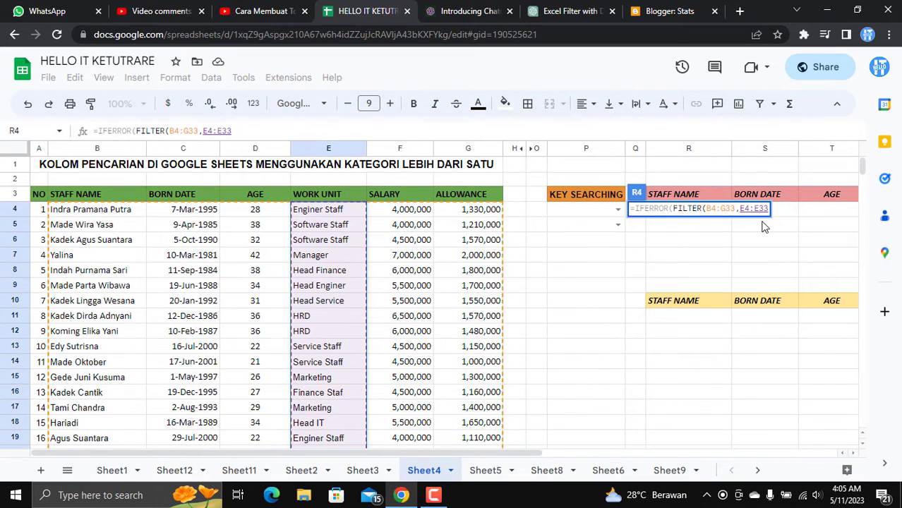
type("=")
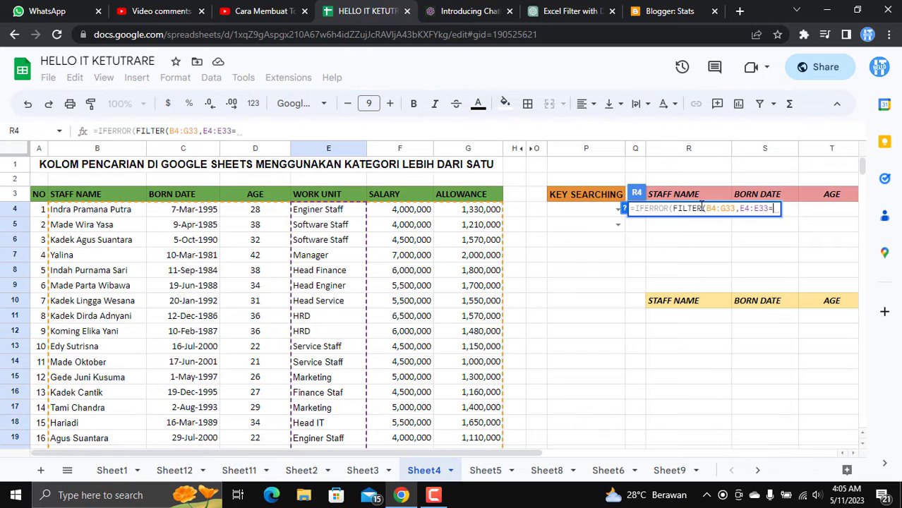
left_click(564, 214)
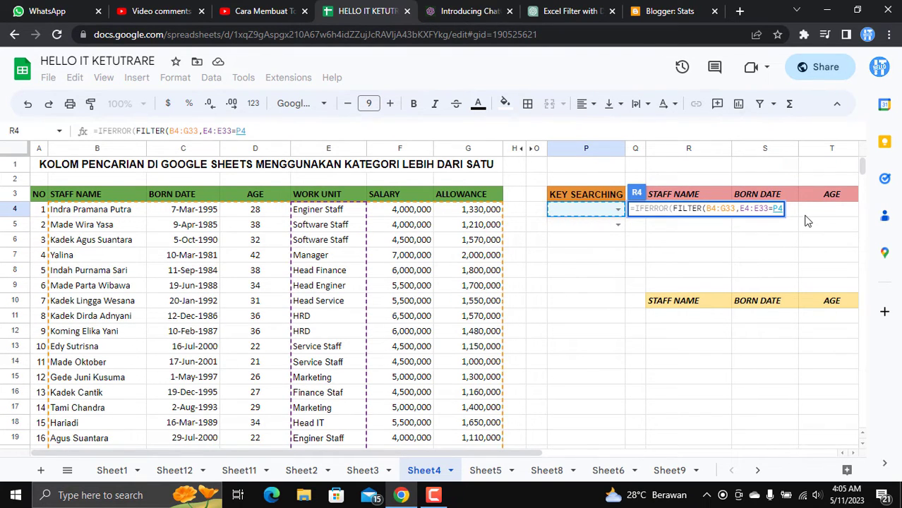
type(")")
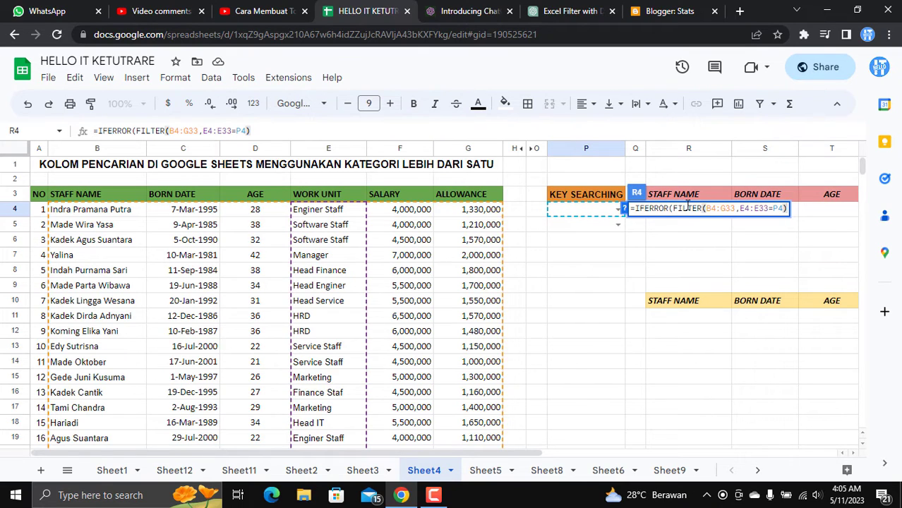
Give the IFERROR in R4 an empty string "" as its fallback and commit the formula
type(",\"\"")
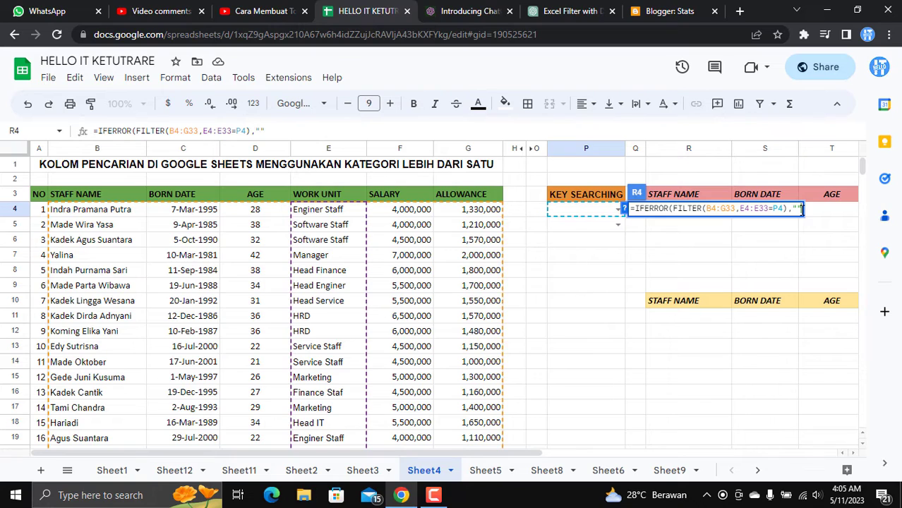
type(")")
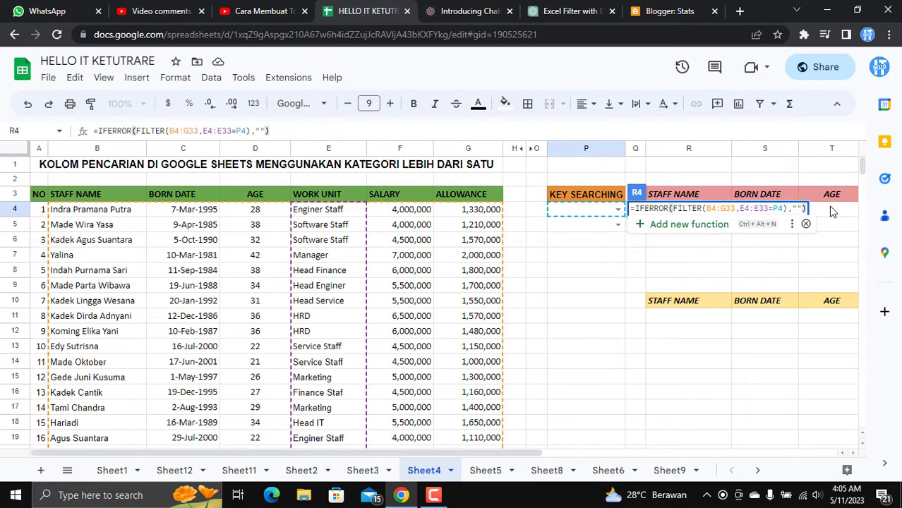
key("Return")
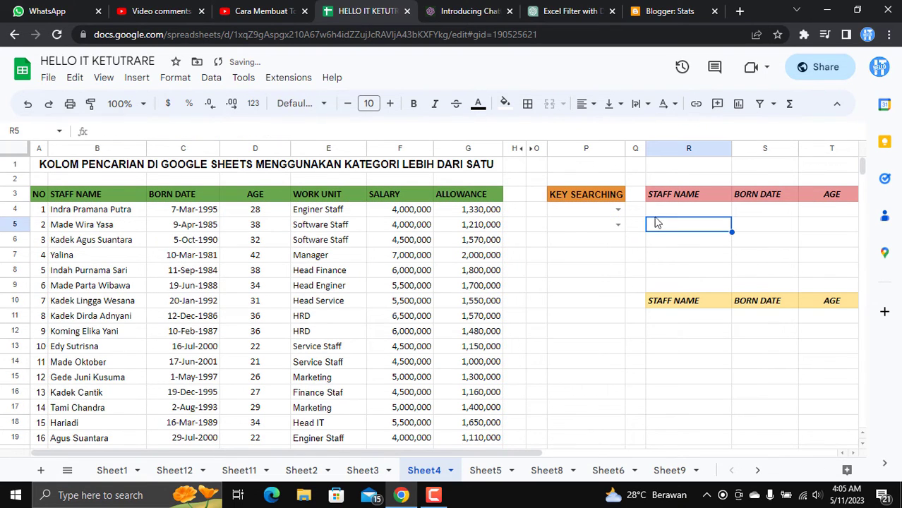
Choose Service Staff as the work unit key in P4 and check the staff names returned under the pink header
left_click(618, 211)
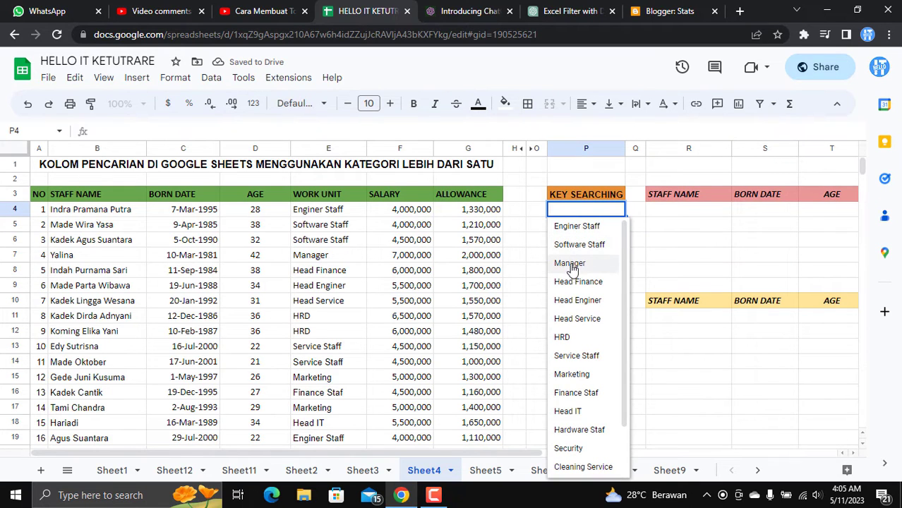
left_click(578, 357)
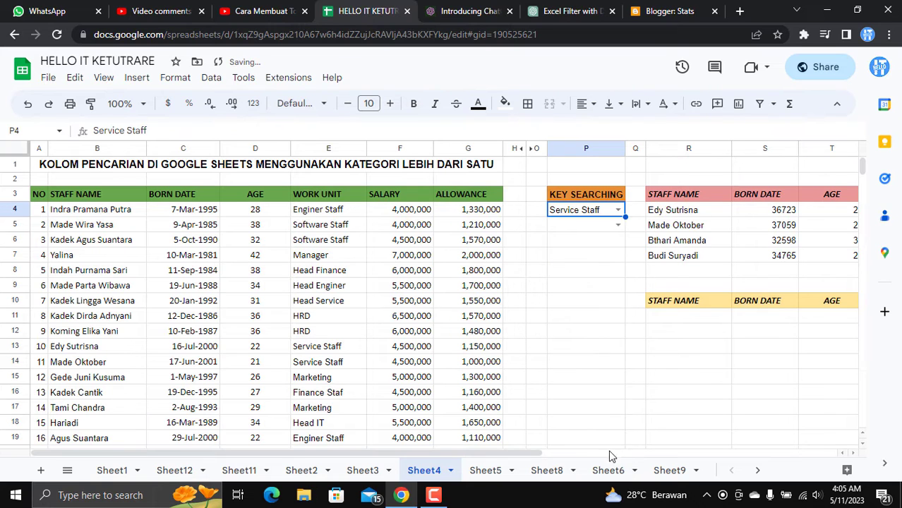
left_click_drag(534, 456, 612, 451)
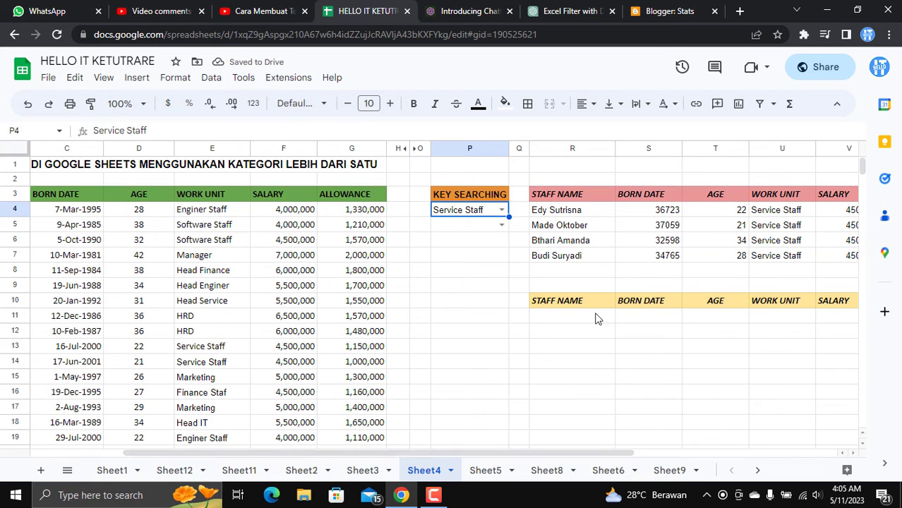
left_click(582, 212)
left_click_drag(583, 227, 584, 254)
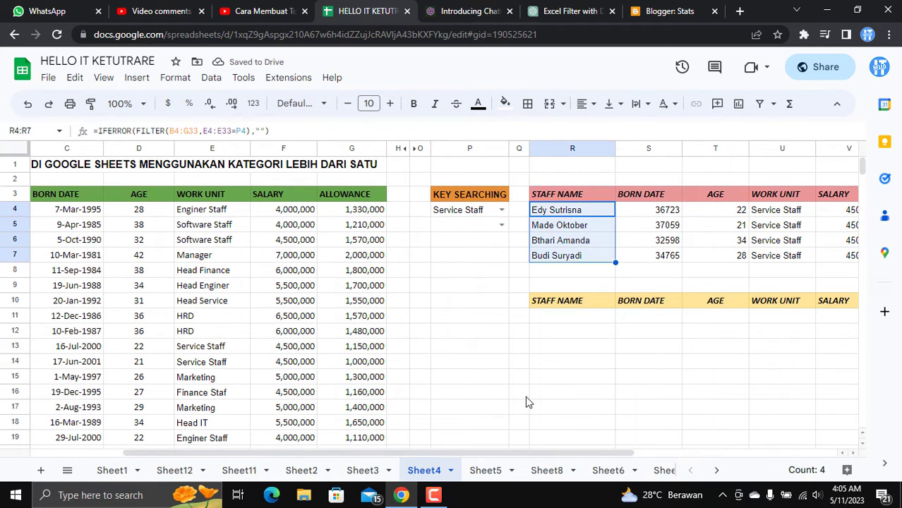
left_click_drag(539, 452, 401, 439)
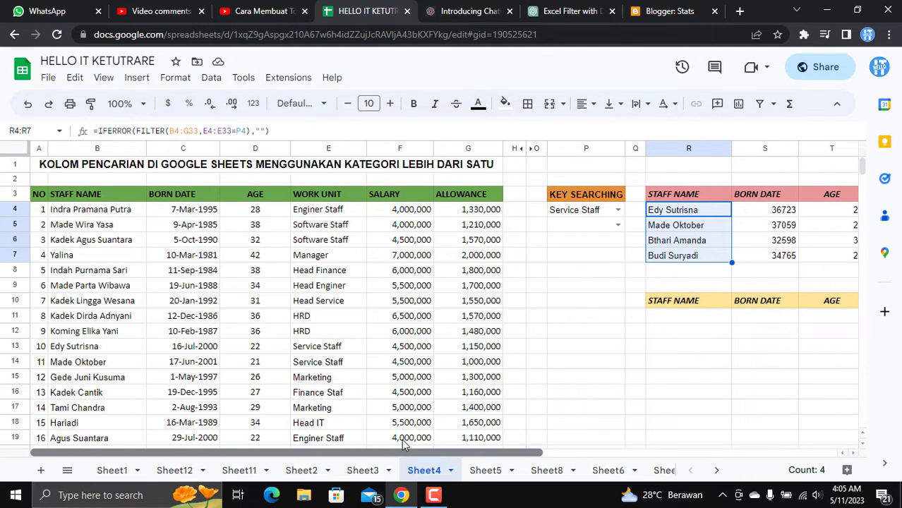
Compare the work unit key in P4 with the full set of returned records in R4:W7
left_click(574, 215)
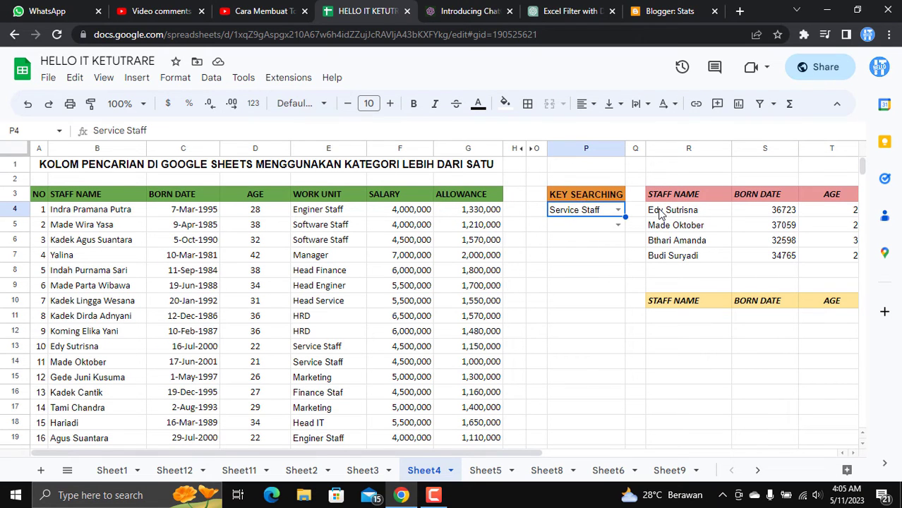
left_click_drag(658, 209, 656, 257)
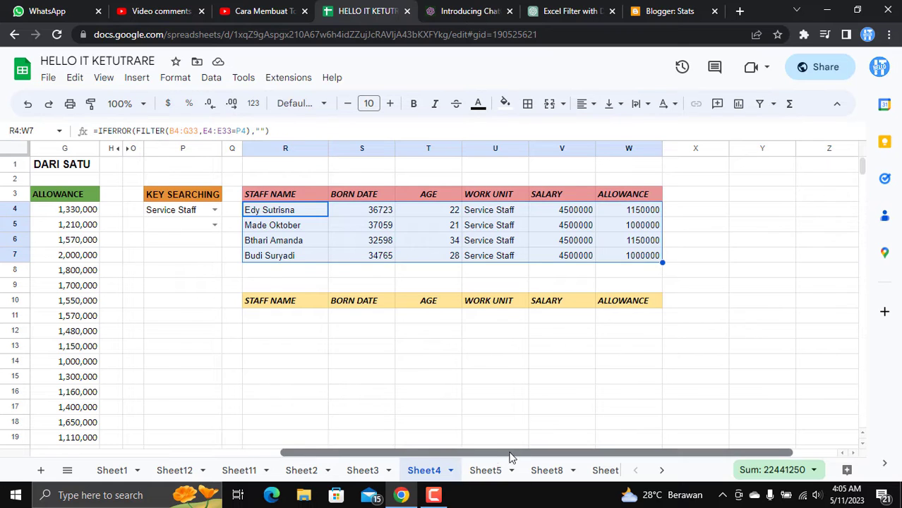
left_click_drag(509, 452, 368, 442)
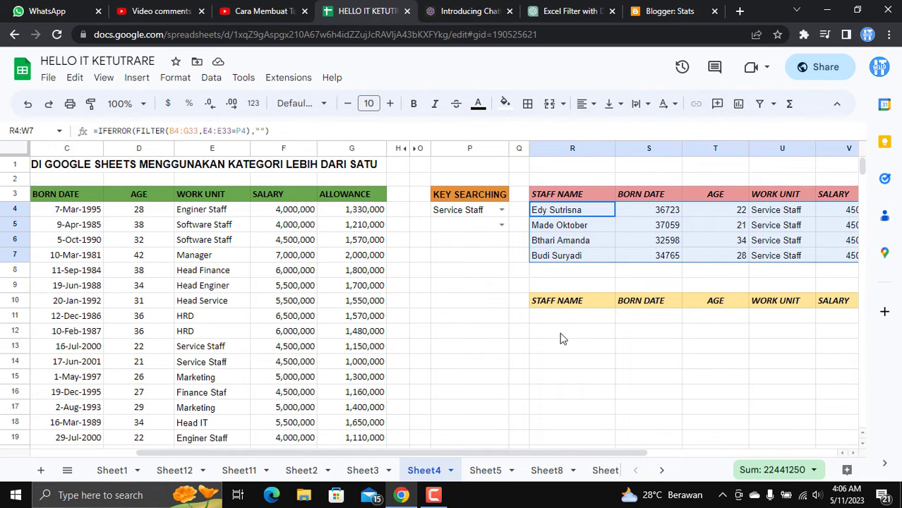
Look over the salary options in P5 alongside the work unit key in P4, without choosing one
left_click(502, 225)
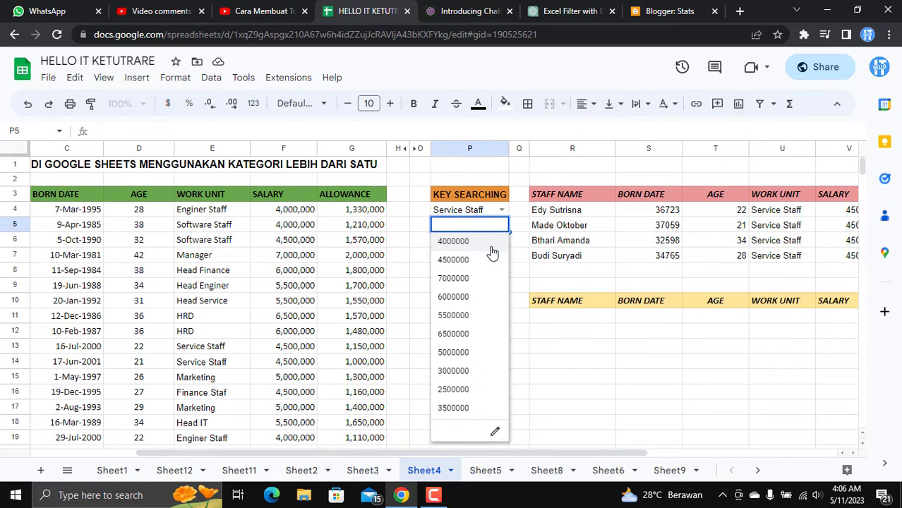
left_click(438, 209)
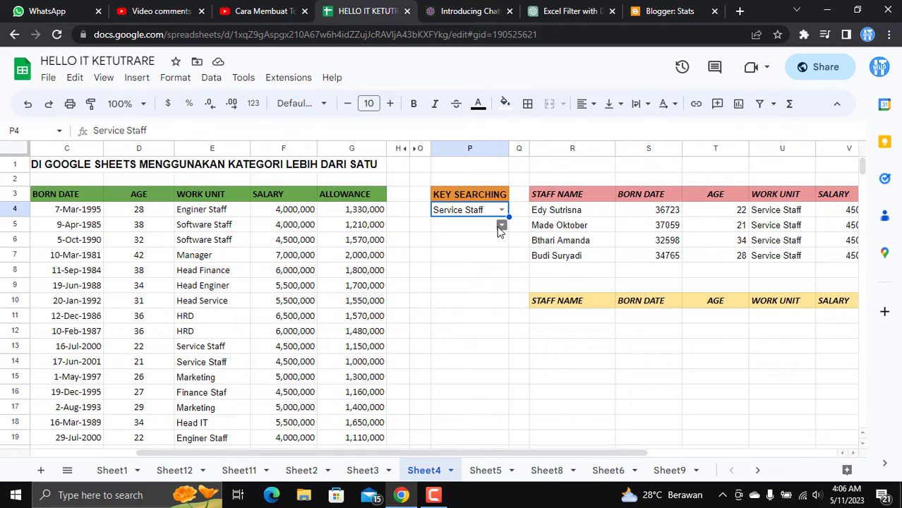
left_click(501, 226)
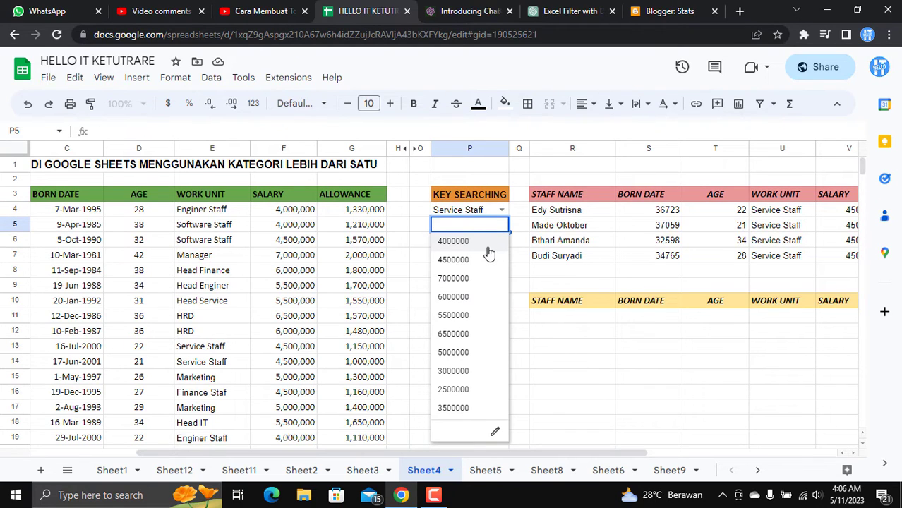
left_click(552, 285)
Start a formula in R11, under the yellow STAFF NAME header, with a FILTER function nested inside IFERROR
left_click(553, 317)
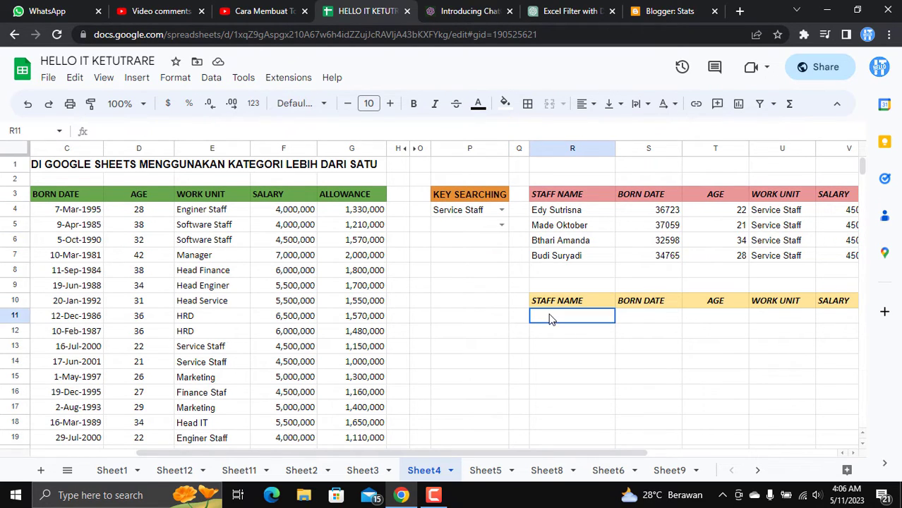
left_click(627, 345)
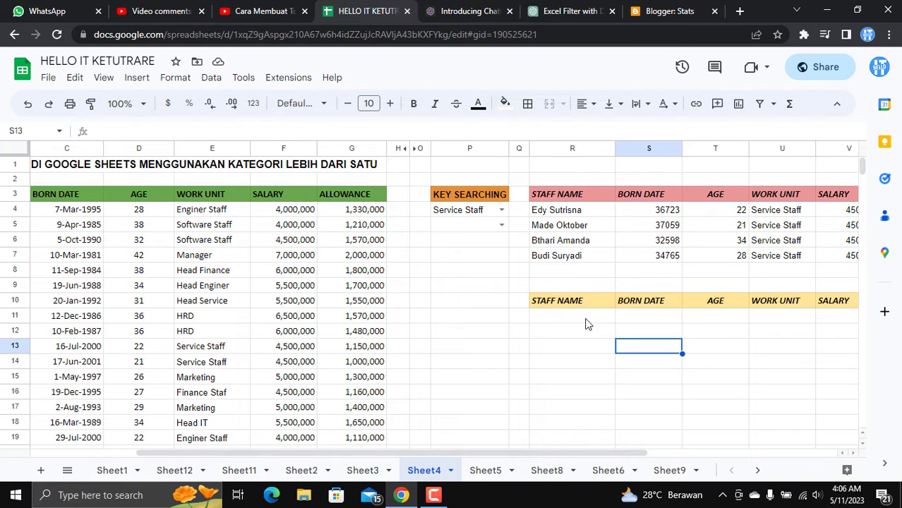
left_click(580, 321)
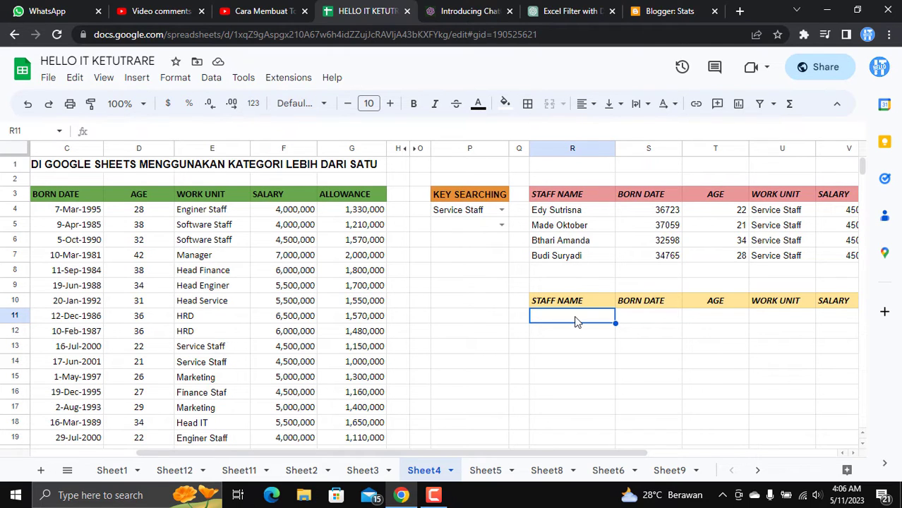
type("=iferr")
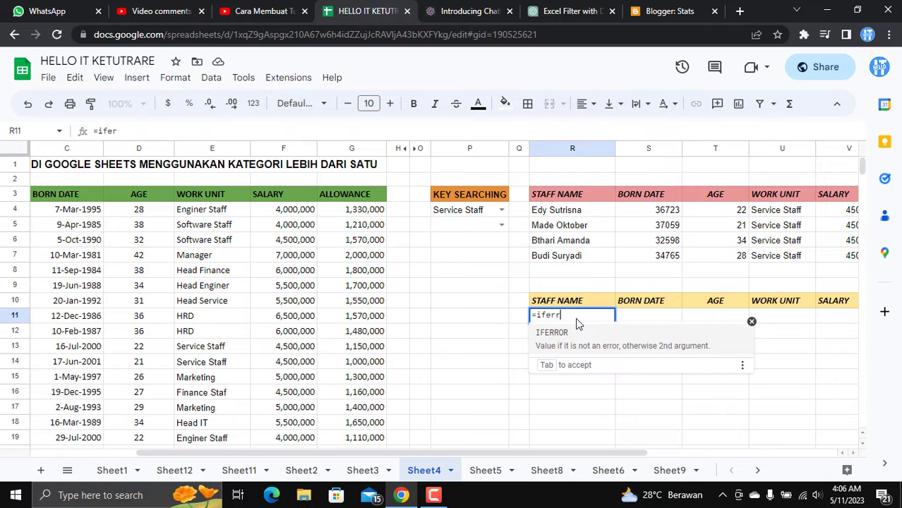
key("Tab")
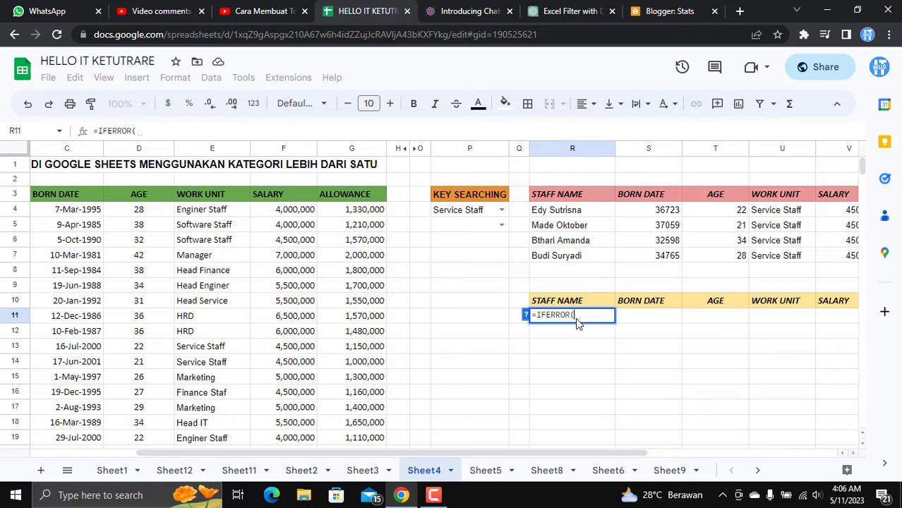
type("fil")
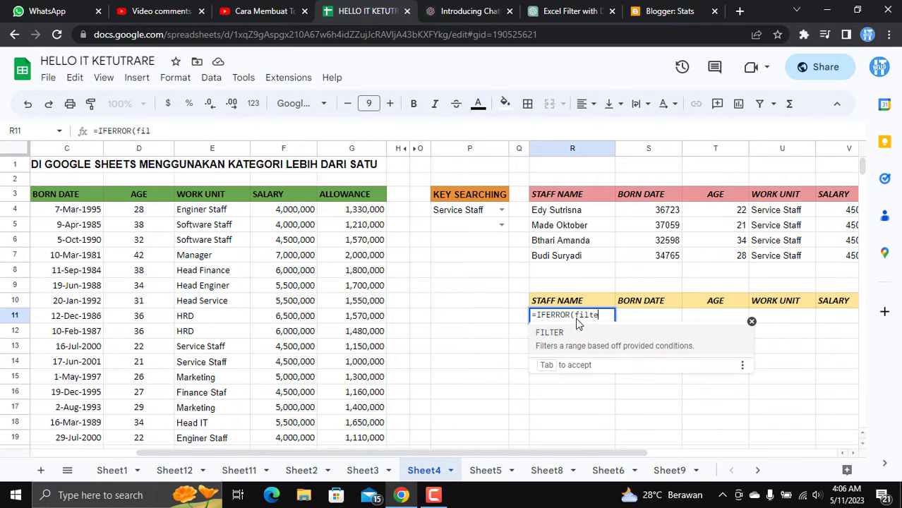
type("te")
key("Tab")
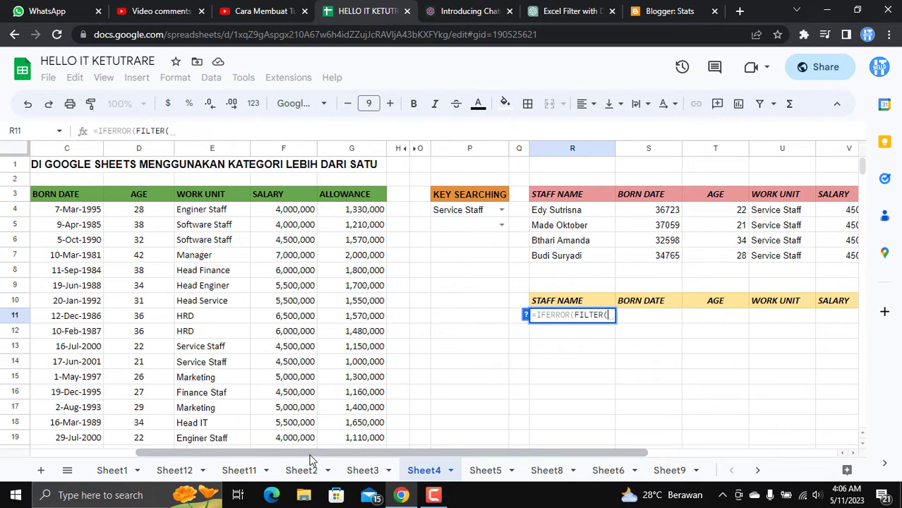
Supply the staff data B4:G33 as the range argument of the FILTER in R11
left_click_drag(293, 452, 254, 453)
left_click(90, 210)
left_click_drag(90, 212, 468, 306)
scroll(567, 268, "up", 5)
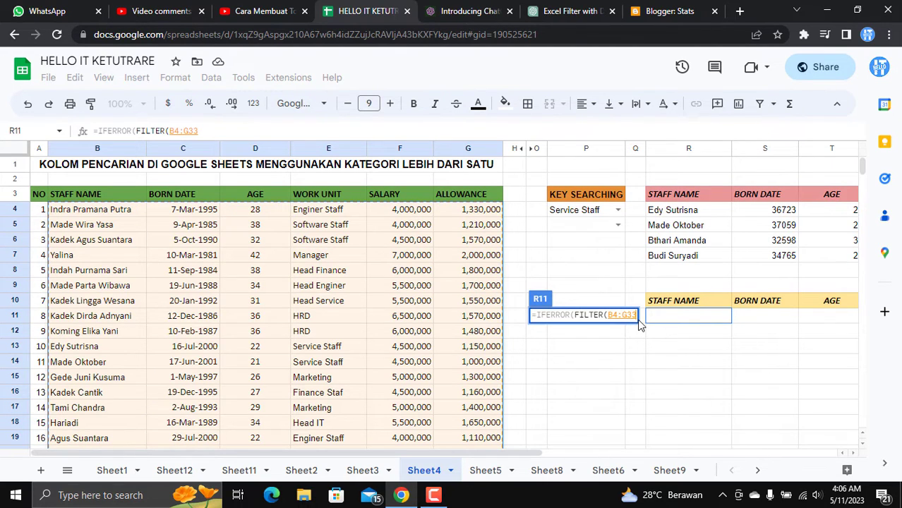
type(",")
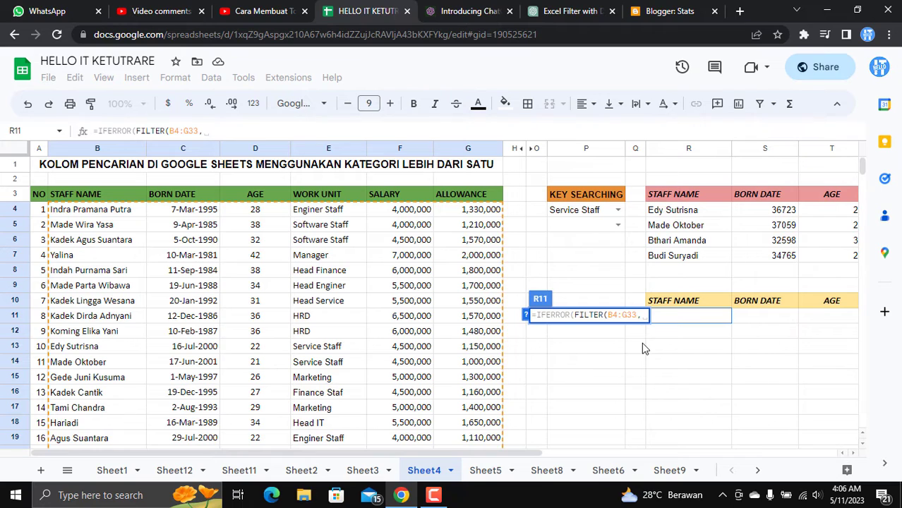
Add the bracketed work unit condition (E4:E33=P4) to the FILTER in R11
type("(")
left_click_drag(347, 214, 336, 403)
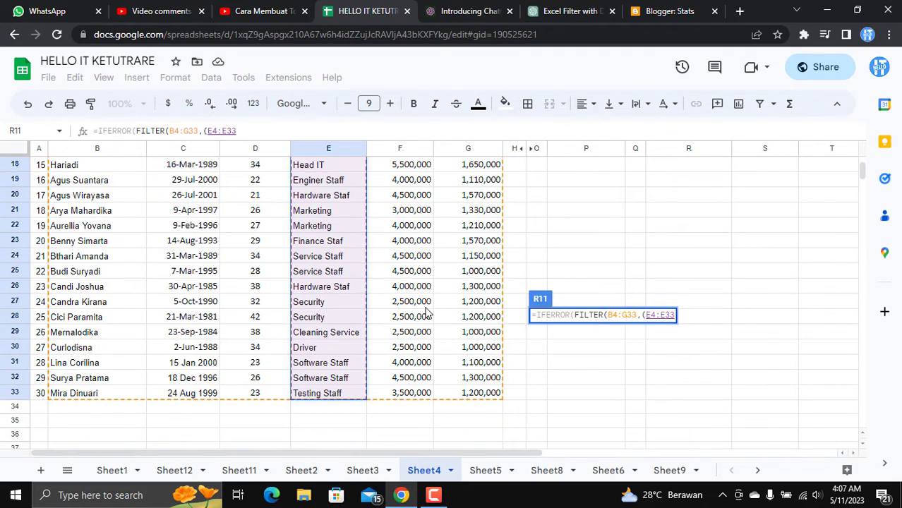
scroll(427, 310, "up", 5)
scroll(427, 302, "up", 1)
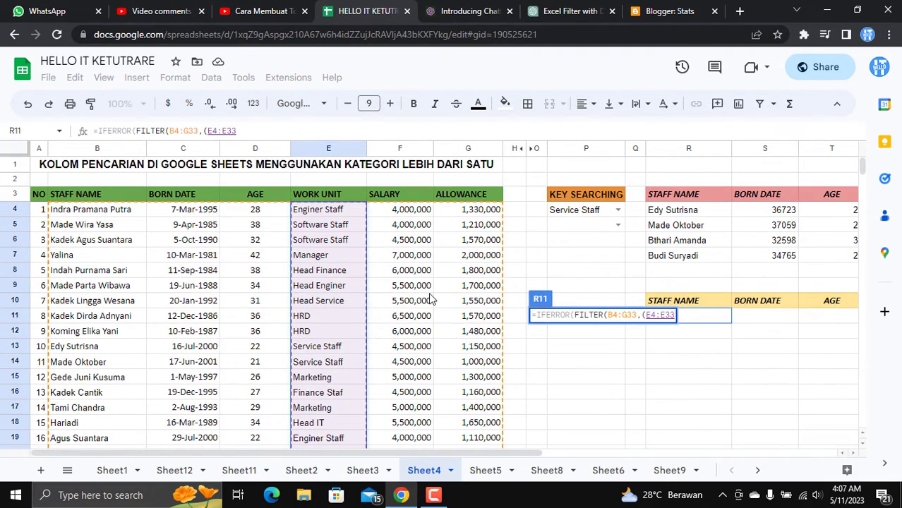
type("=")
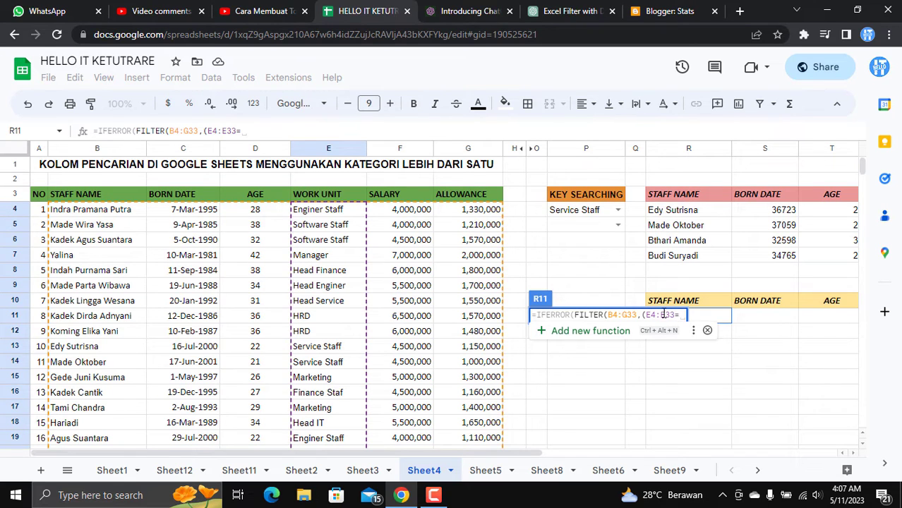
left_click(582, 211)
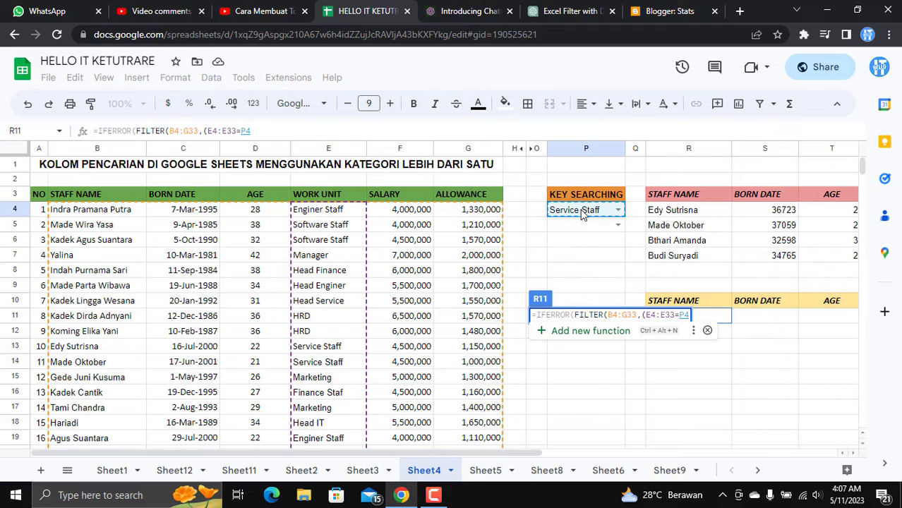
type(")")
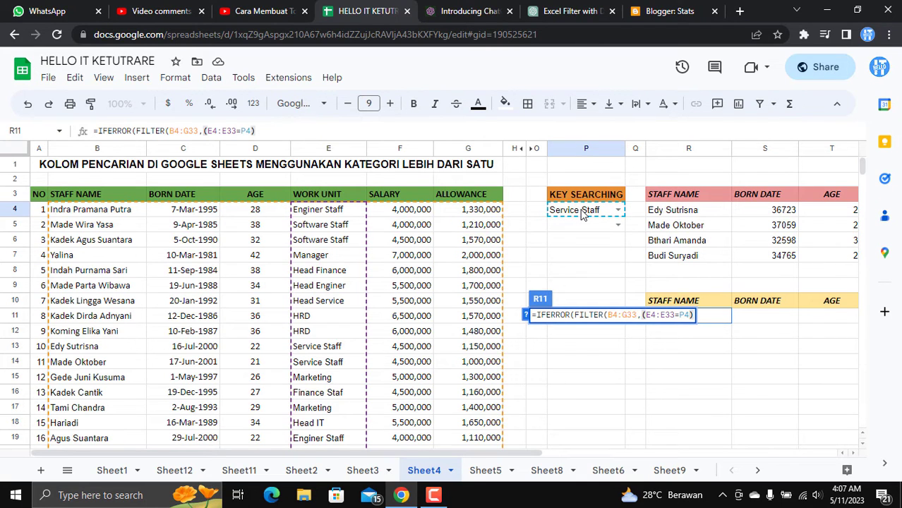
Multiply the work unit condition in R11's FILTER by a second bracketed salary condition, (F4:F33=P5)
type("*")
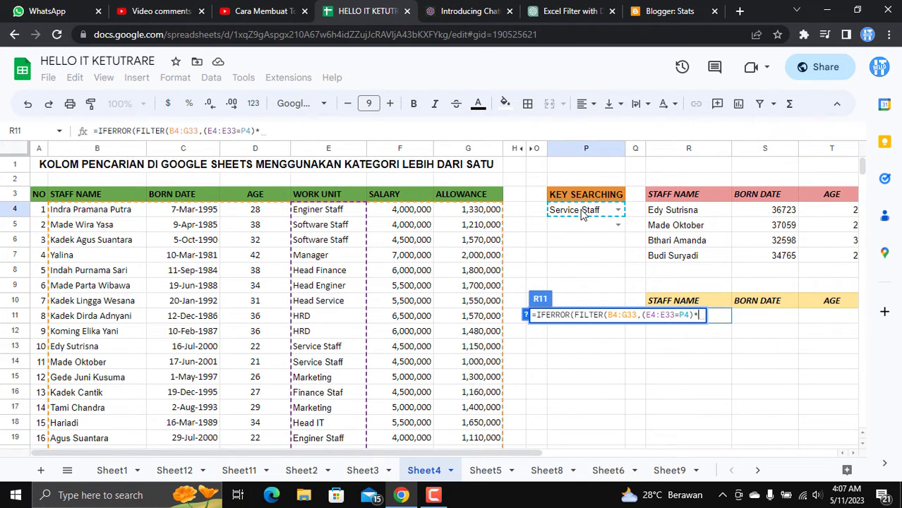
type("(")
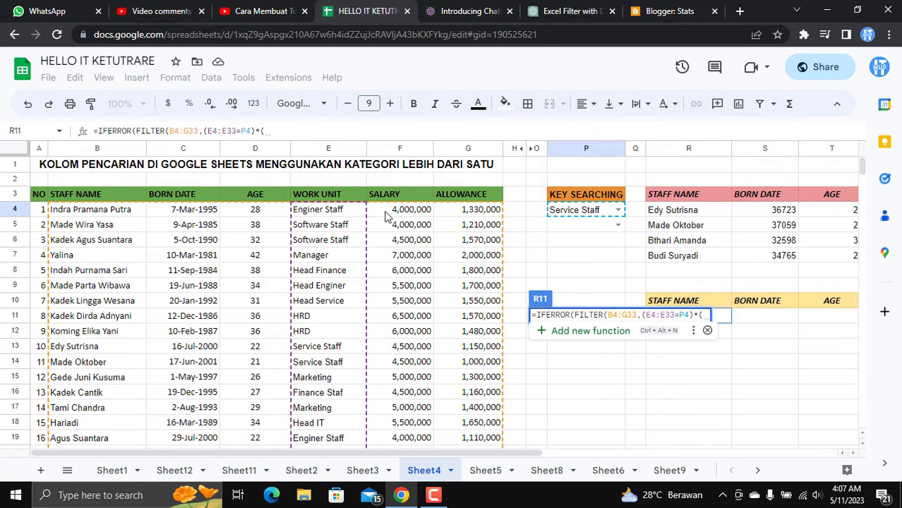
mouse_move(387, 215)
left_mouse_down()
mouse_move(381, 441)
mouse_move(393, 231)
left_mouse_up()
scroll(401, 248, "up", 7)
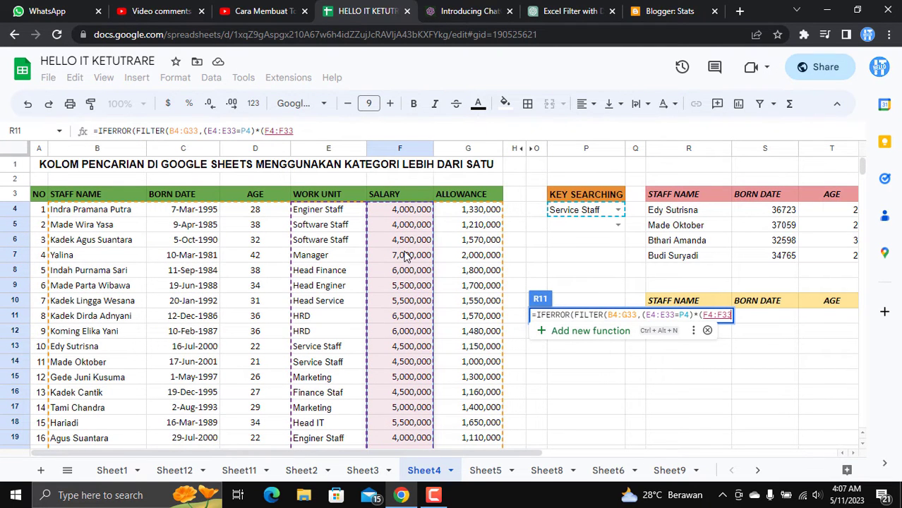
type("=")
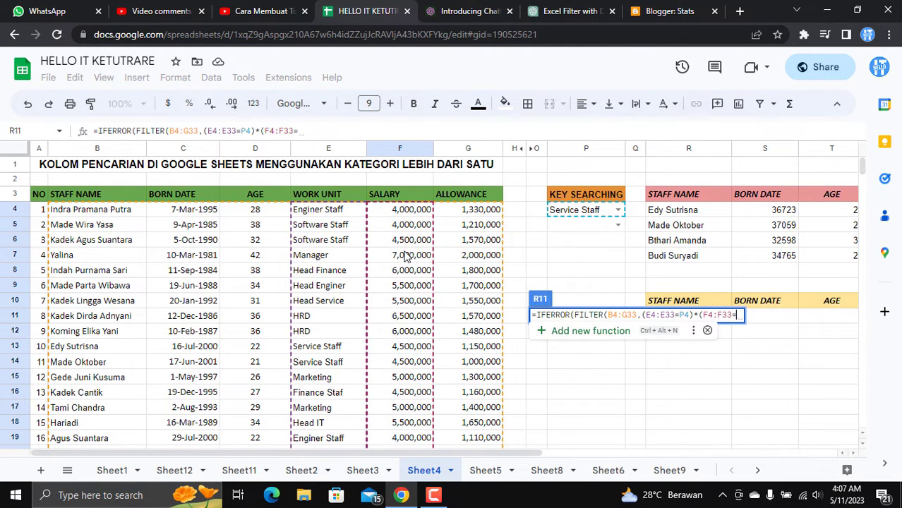
left_click(568, 225)
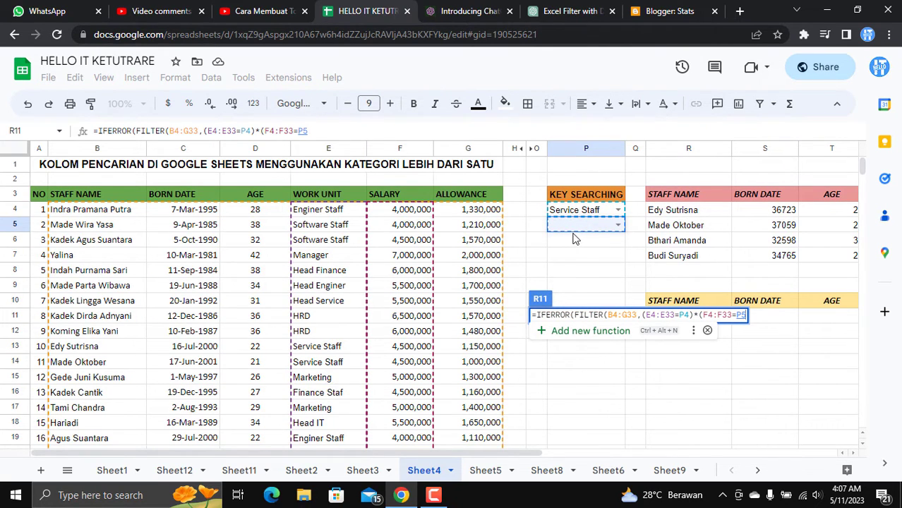
type(")")
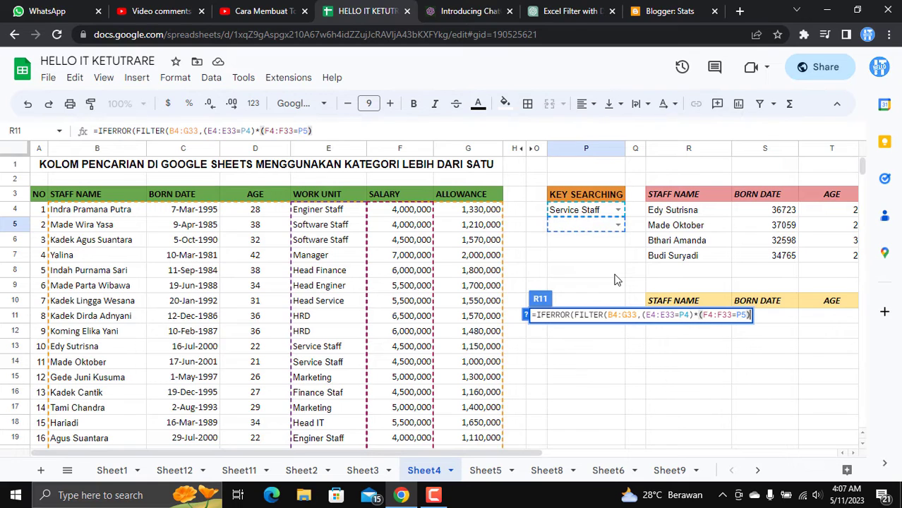
Close the FILTER in R11, give IFERROR an empty string "" as its fallback, and commit the formula
type(")")
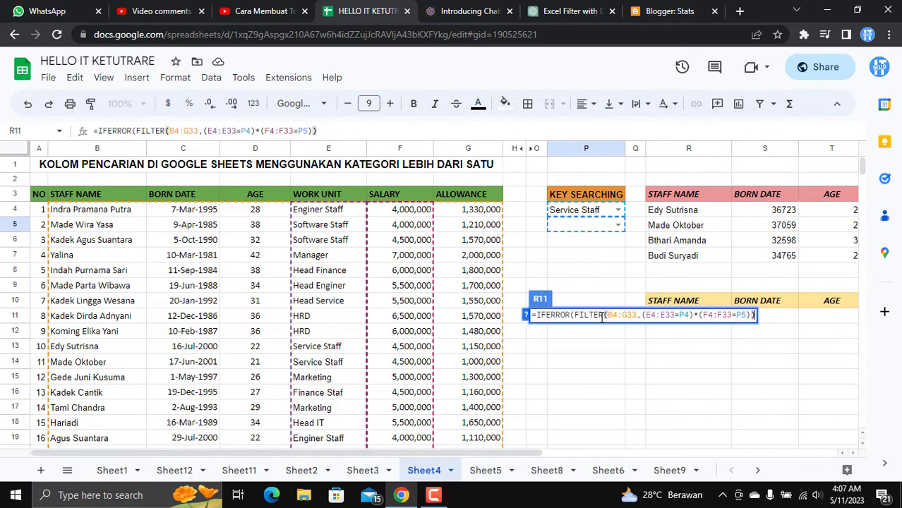
type(",\"\"")
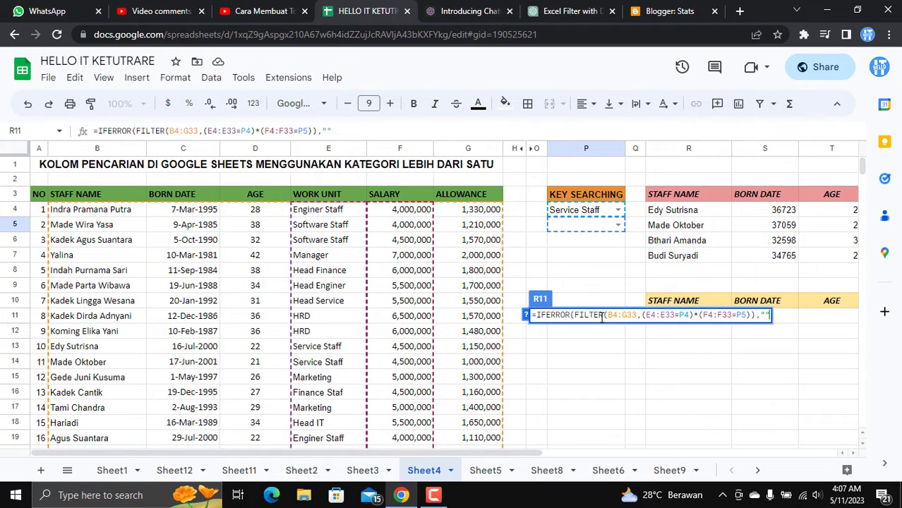
type(")")
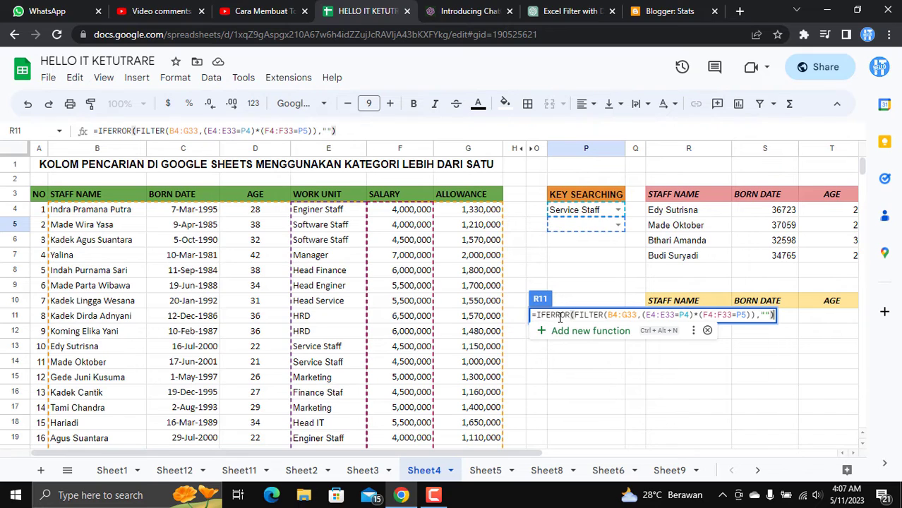
key("Return")
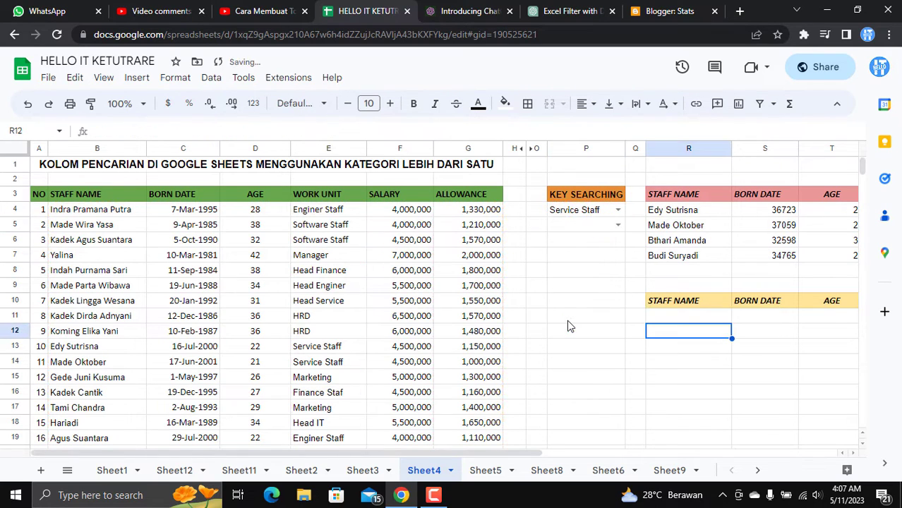
left_click(678, 317)
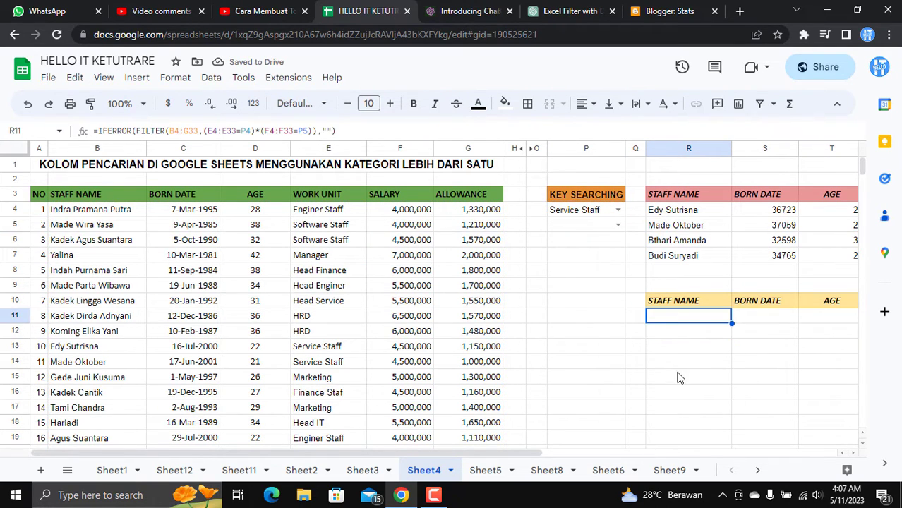
Try 2500000 as the salary key in P5 and view the results area under the yellow headers
left_click(619, 226)
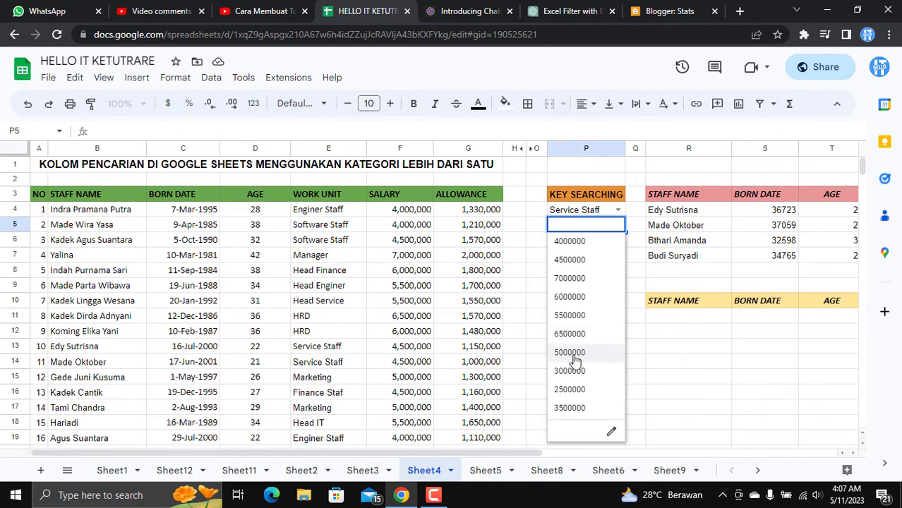
left_click(574, 395)
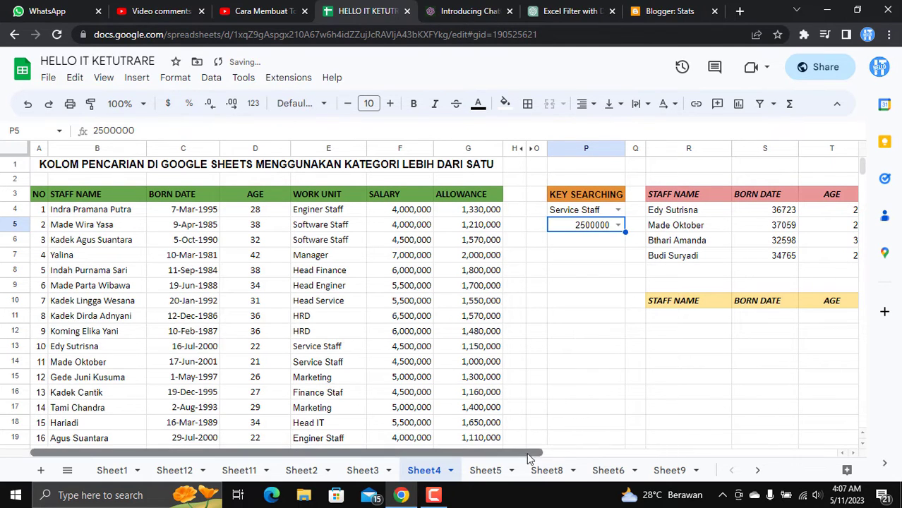
left_click_drag(526, 453, 702, 452)
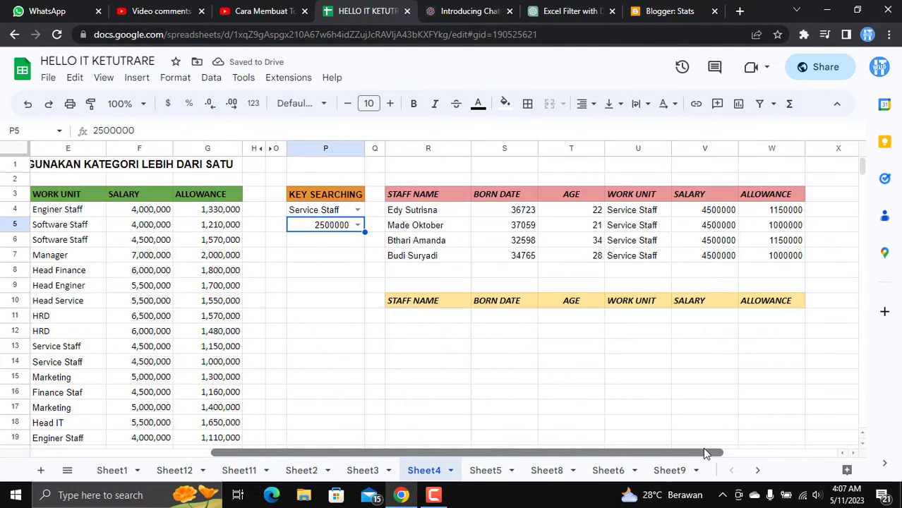
Check the Service Staff salaries in V4:V7 and set the salary key in P5 to 4500000
left_click(692, 212)
left_click(695, 225)
left_click(694, 240)
left_click(695, 256)
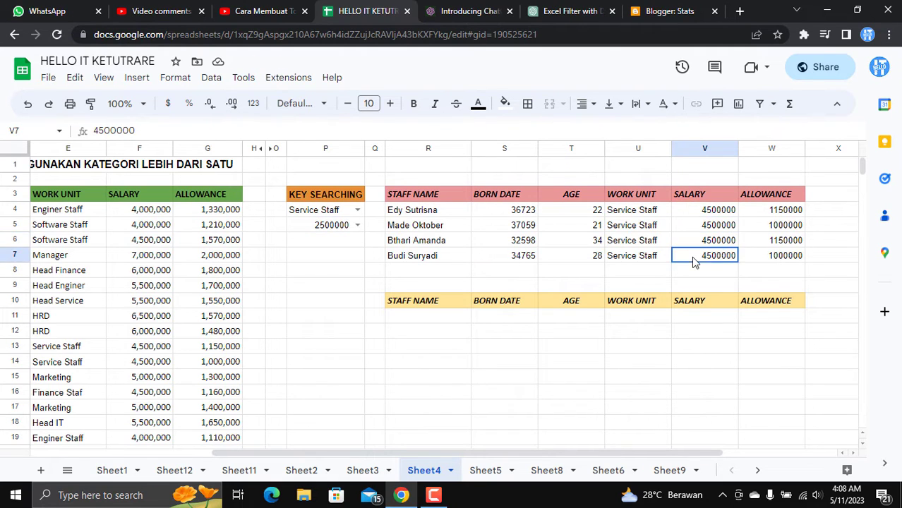
left_click(357, 225)
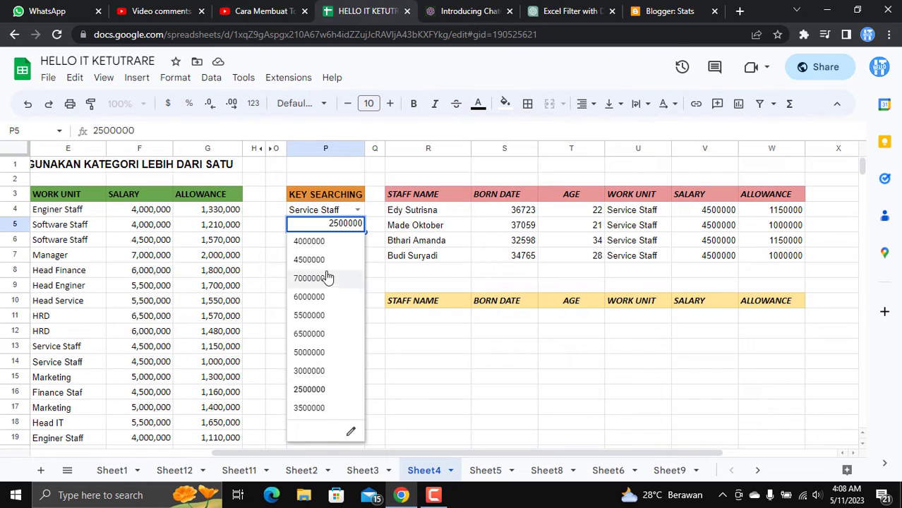
left_click(309, 259)
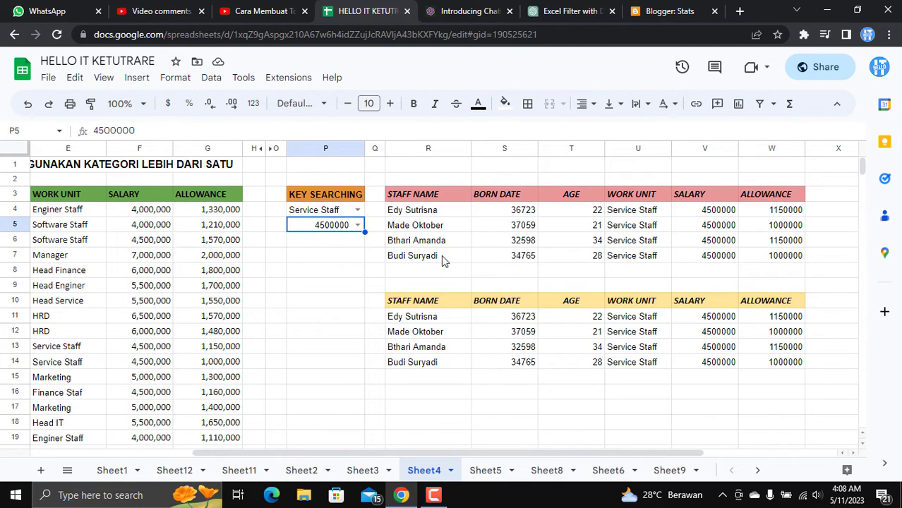
Change the salary of the Service Staff member in row 14 (F14) to 3000000
left_click_drag(509, 456, 352, 440)
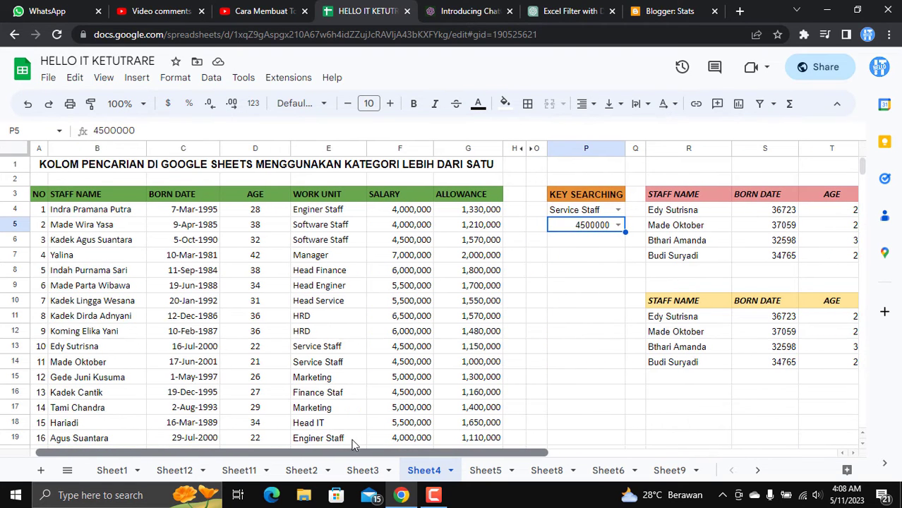
left_click(402, 364)
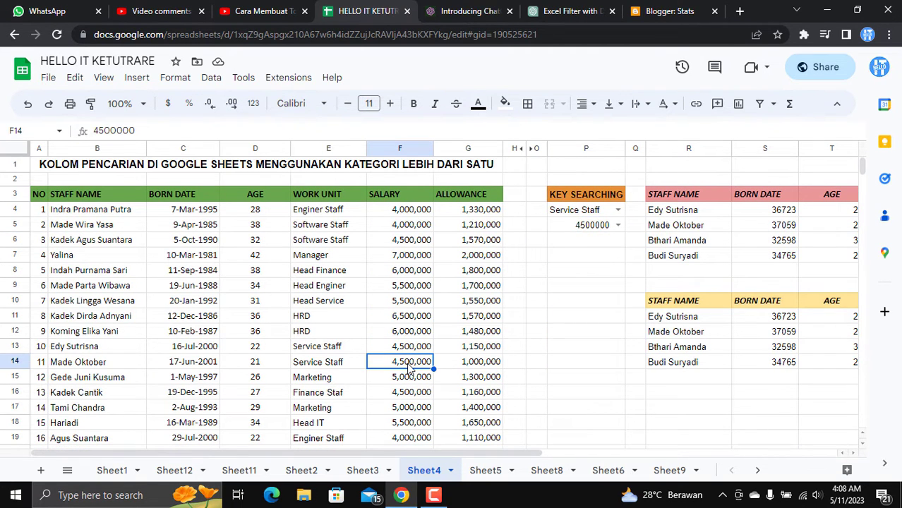
type("3000")
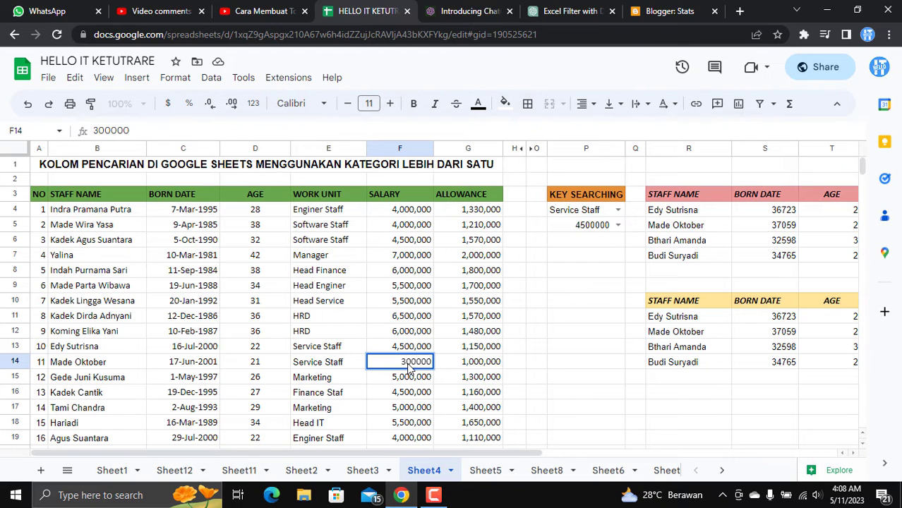
key("Return")
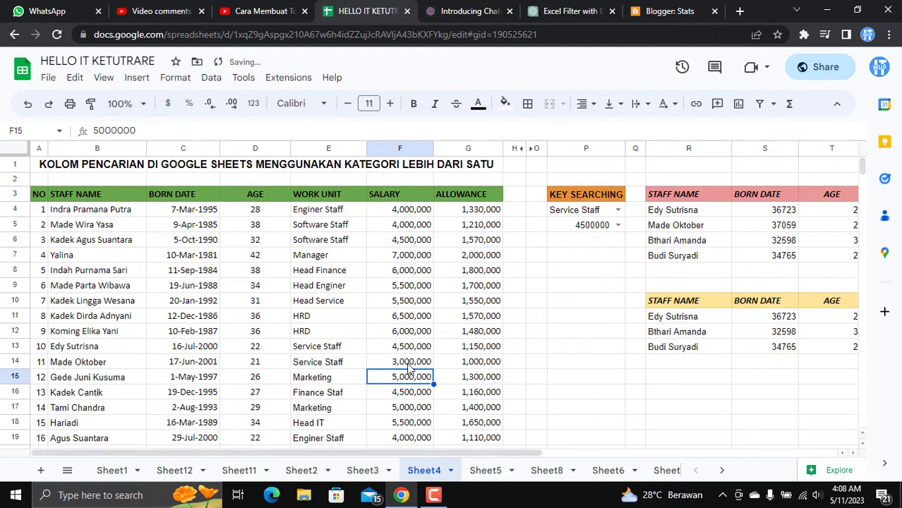
Change the salary of the Service Staff member in row 24 (F24) to 3000000
scroll(372, 346, "down", 5)
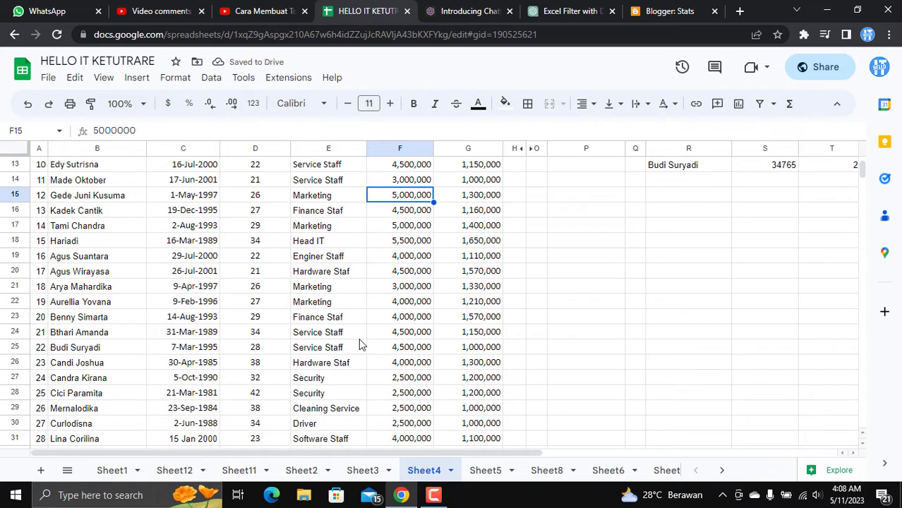
left_click(404, 338)
type("3000000")
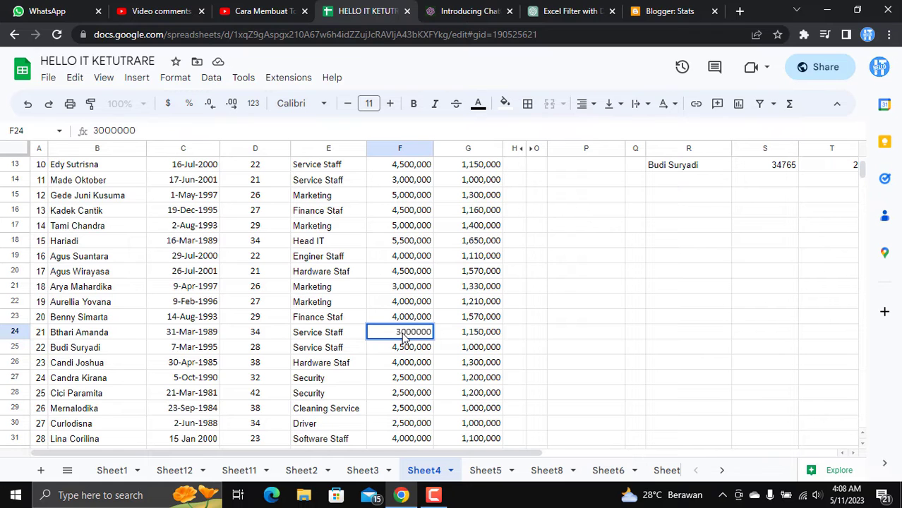
key("Return")
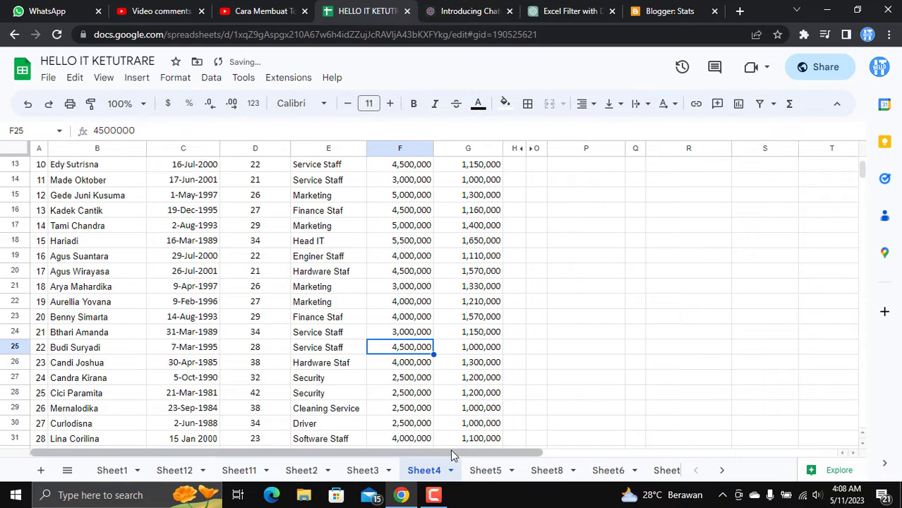
Compare the work-unit-only results from R4 with the work unit and salary results from R11, including their formulas
left_click_drag(452, 450, 597, 440)
scroll(533, 351, "up", 5)
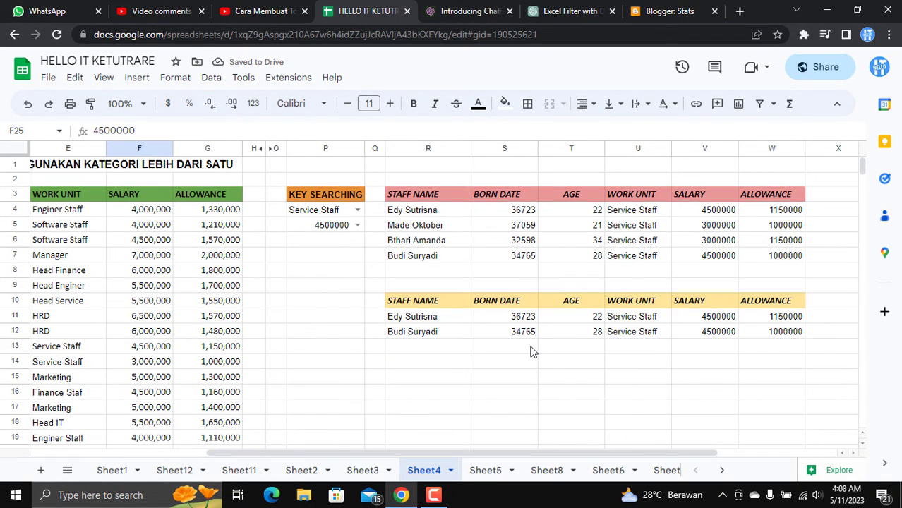
left_click_drag(516, 453, 576, 437)
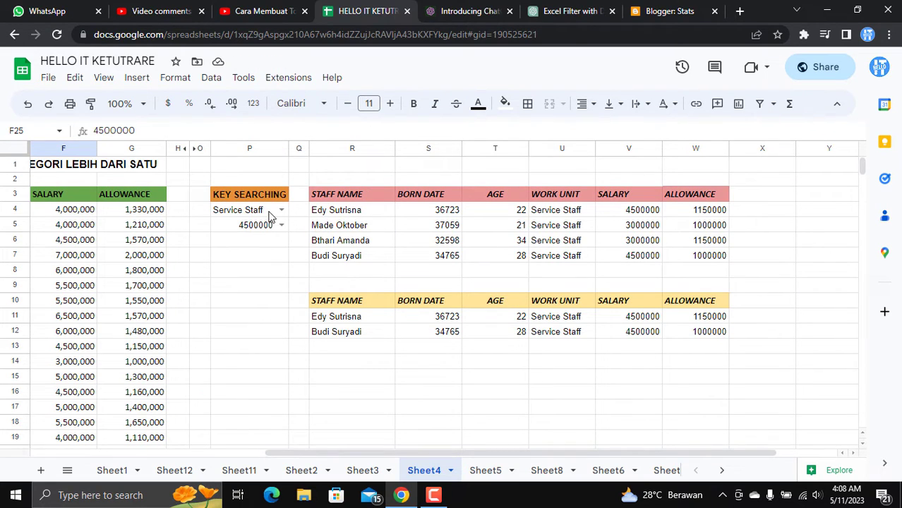
left_click_drag(319, 214, 685, 265)
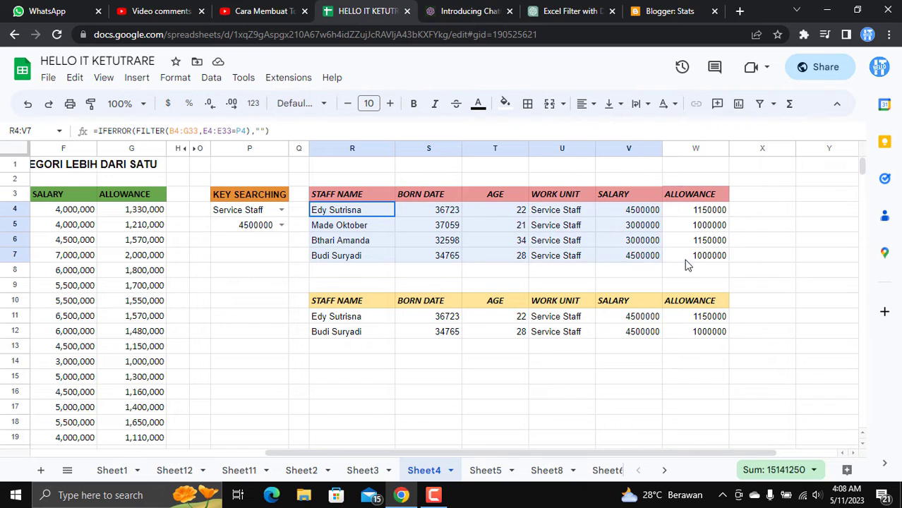
left_click(374, 233)
left_click(373, 214)
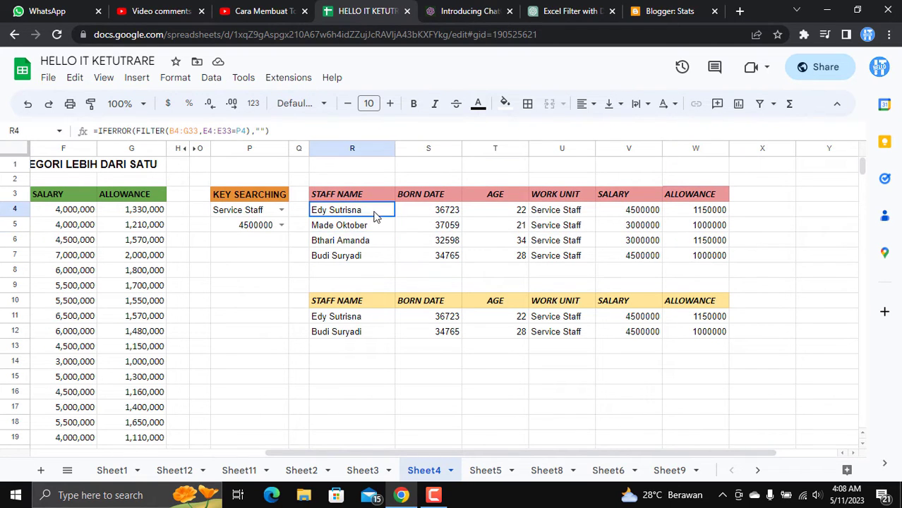
left_click(371, 227)
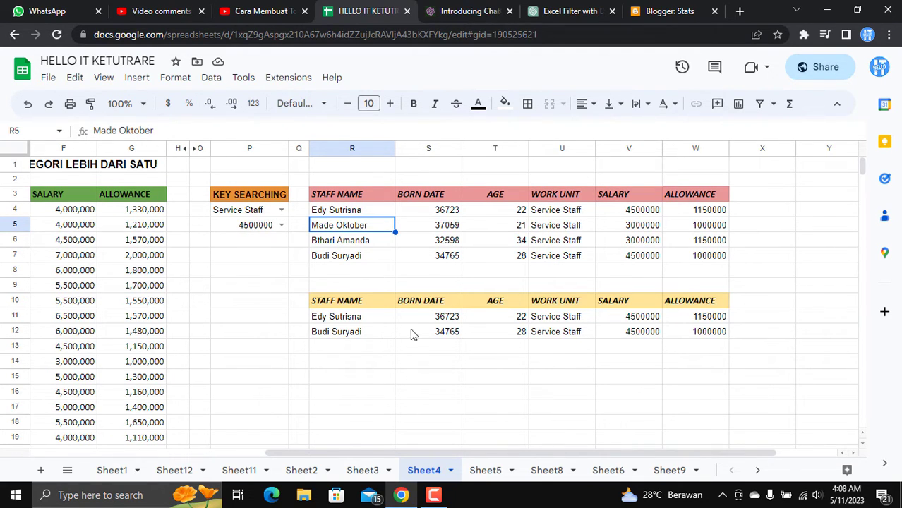
left_click_drag(369, 319, 623, 333)
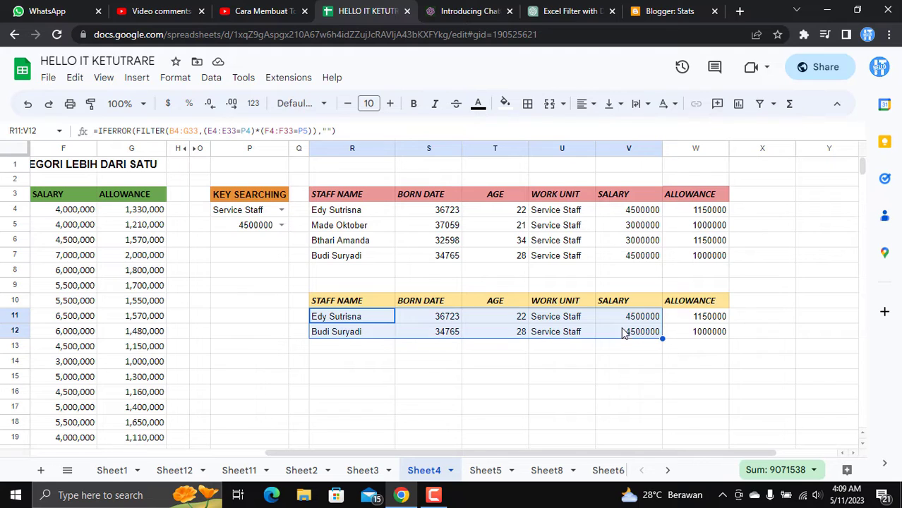
left_click(620, 352)
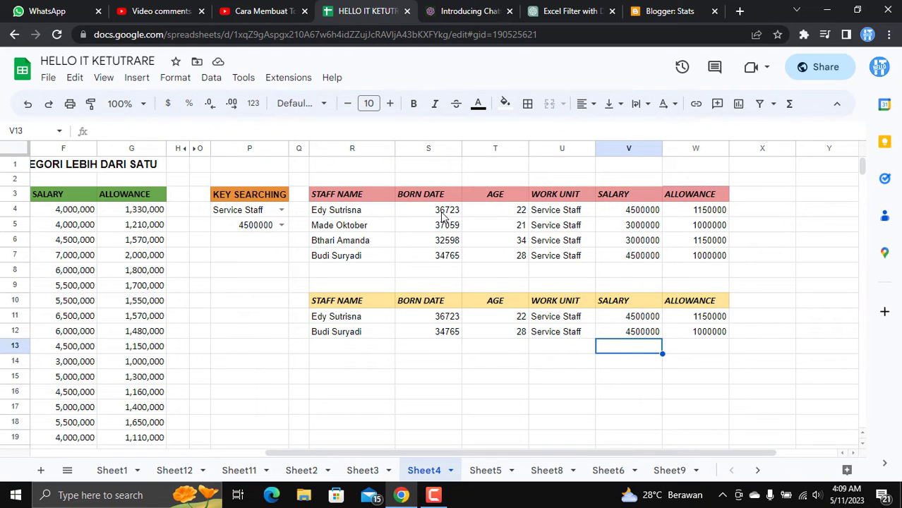
Format the whole BORN DATE column S of the result tables as Date
left_click_drag(435, 212, 433, 257)
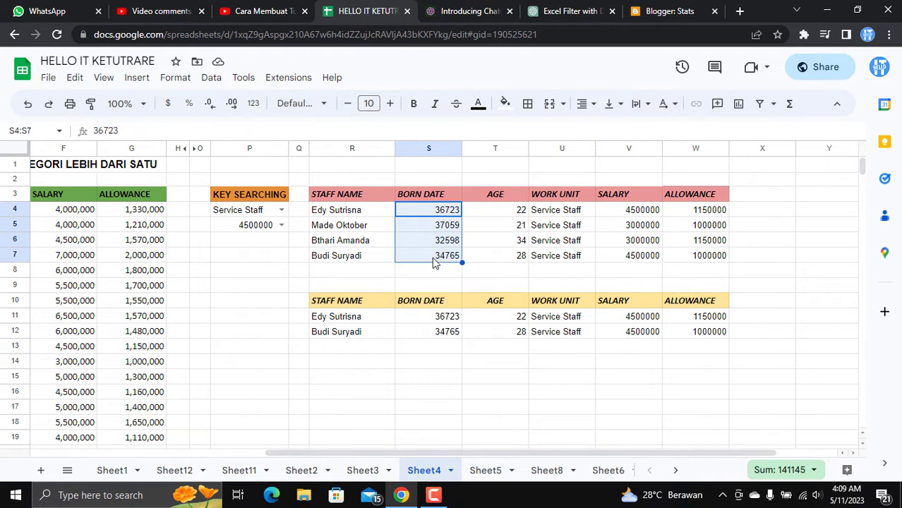
left_click(417, 145)
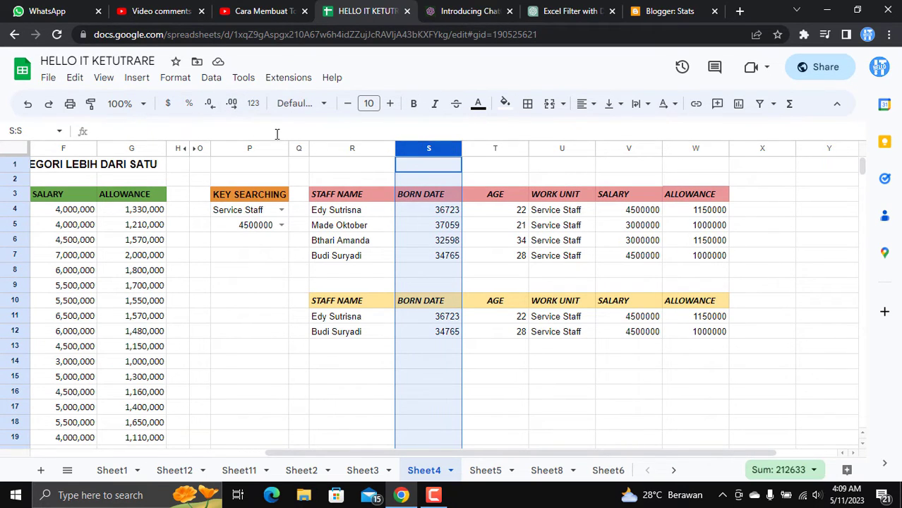
left_click(253, 106)
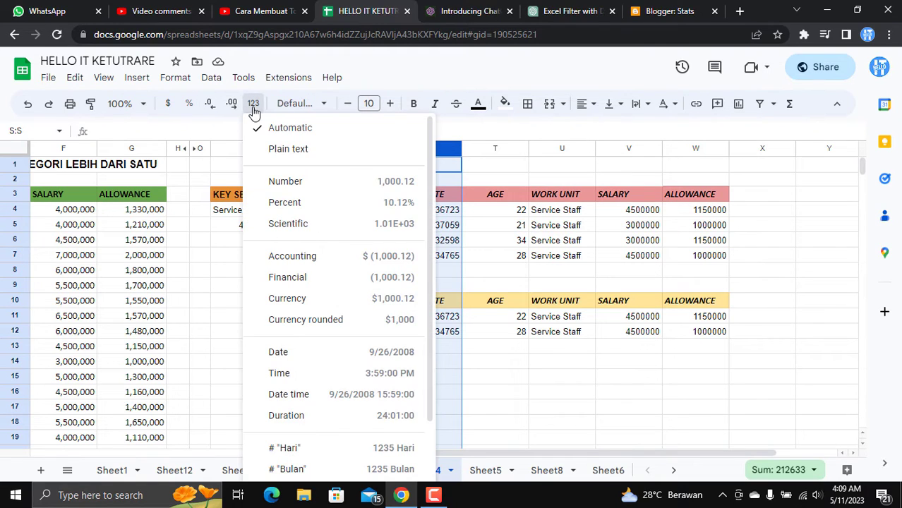
left_click(304, 355)
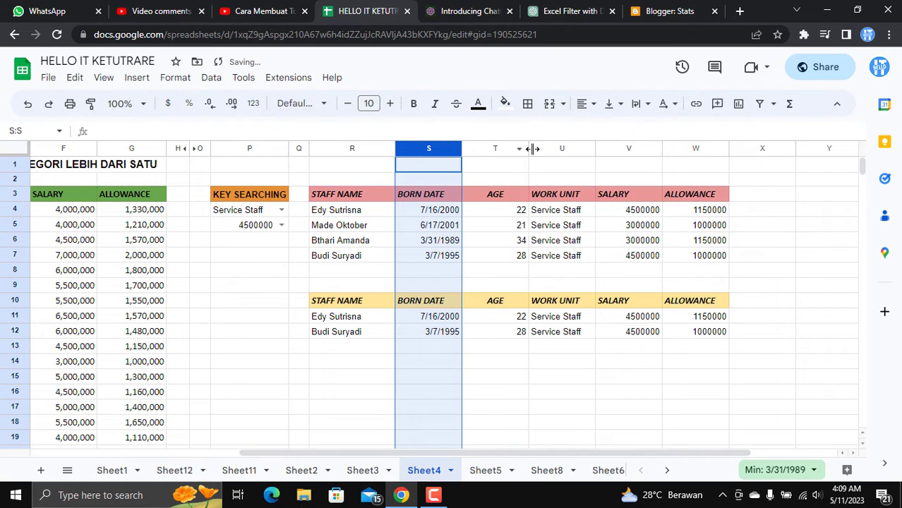
Format the whole SALARY and ALLOWANCE columns V and W of the result tables as Number
left_click(635, 149)
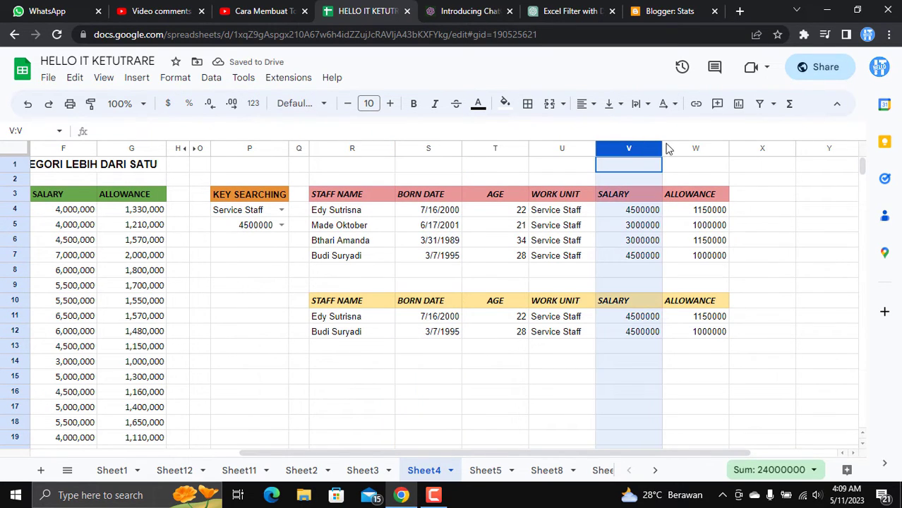
left_click(668, 149, "shift")
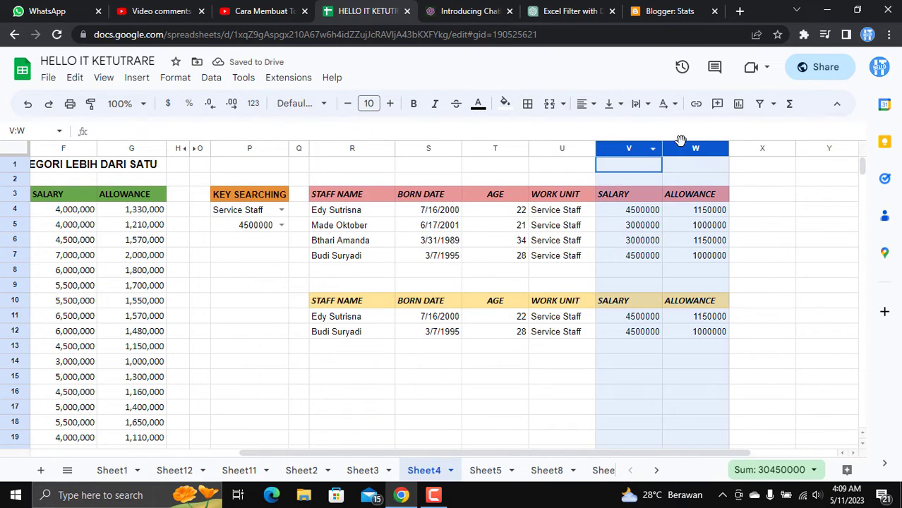
left_click(252, 104)
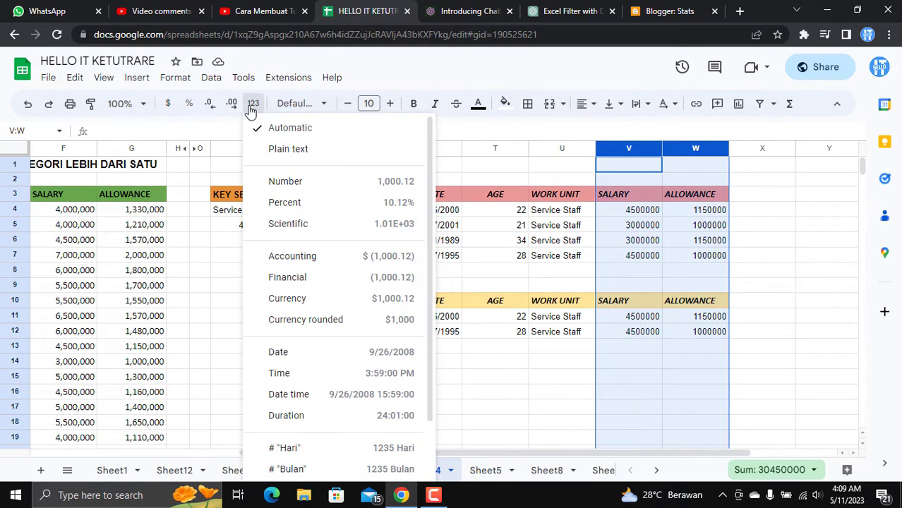
left_click(284, 182)
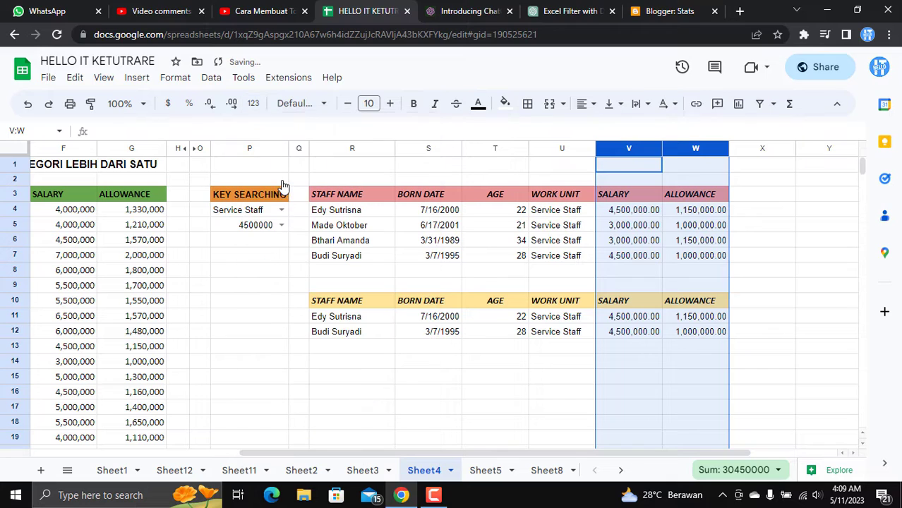
Remove all decimal places from the SALARY and ALLOWANCE columns V and W
left_click(231, 106)
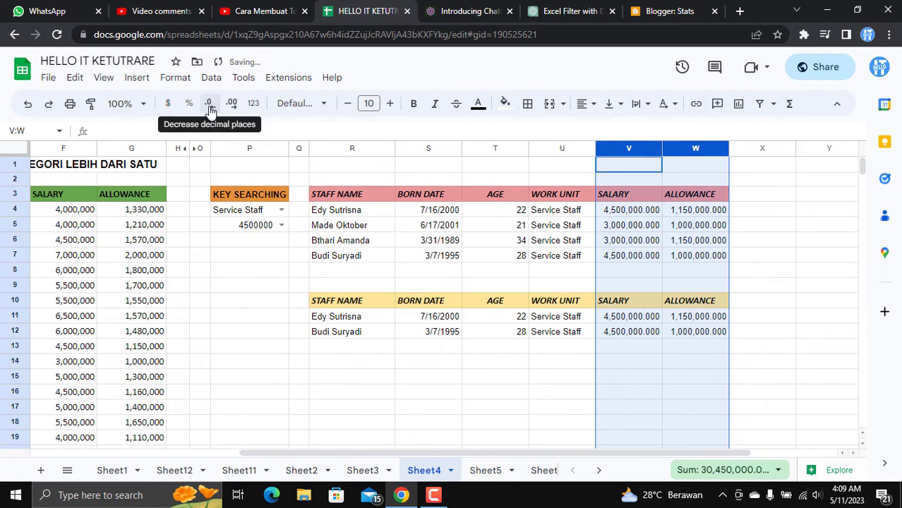
left_click(210, 106)
left_click(210, 106)
left_click(210, 106)
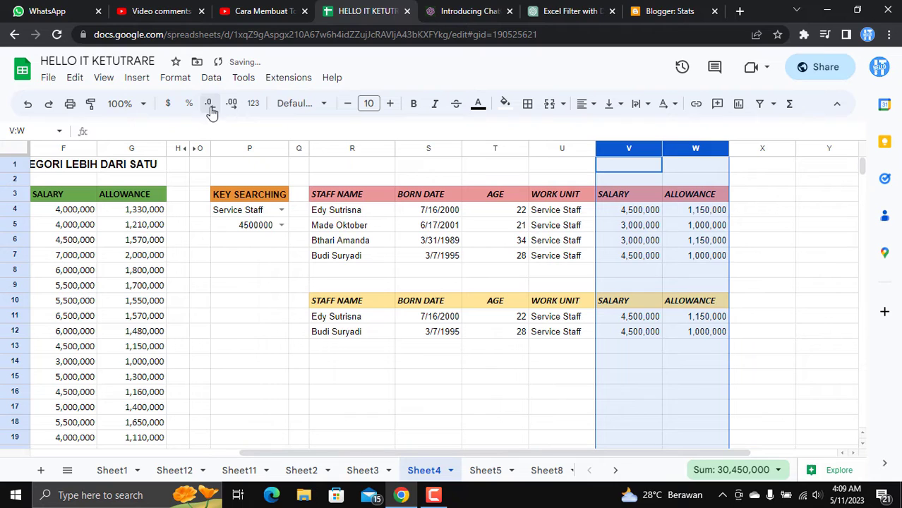
left_click(821, 307)
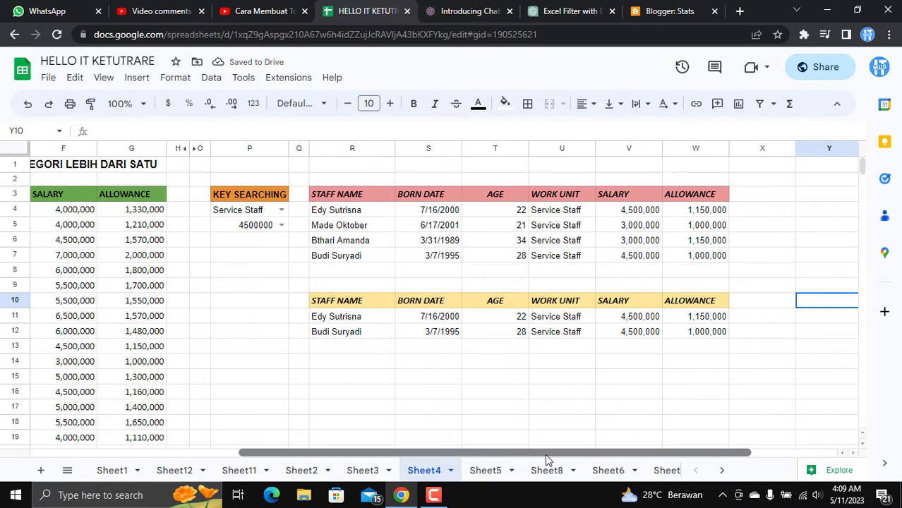
mouse_move(545, 454)
left_mouse_down()
mouse_move(508, 453)
mouse_move(557, 443)
left_mouse_up()
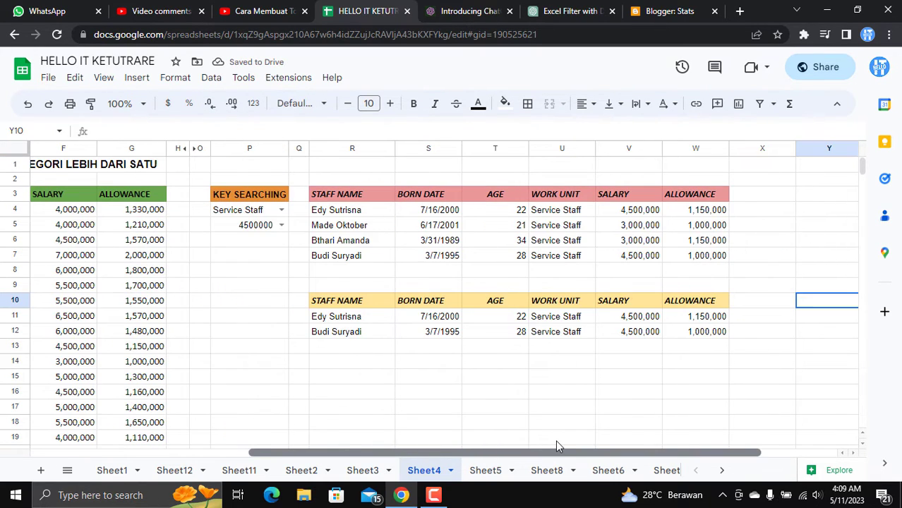